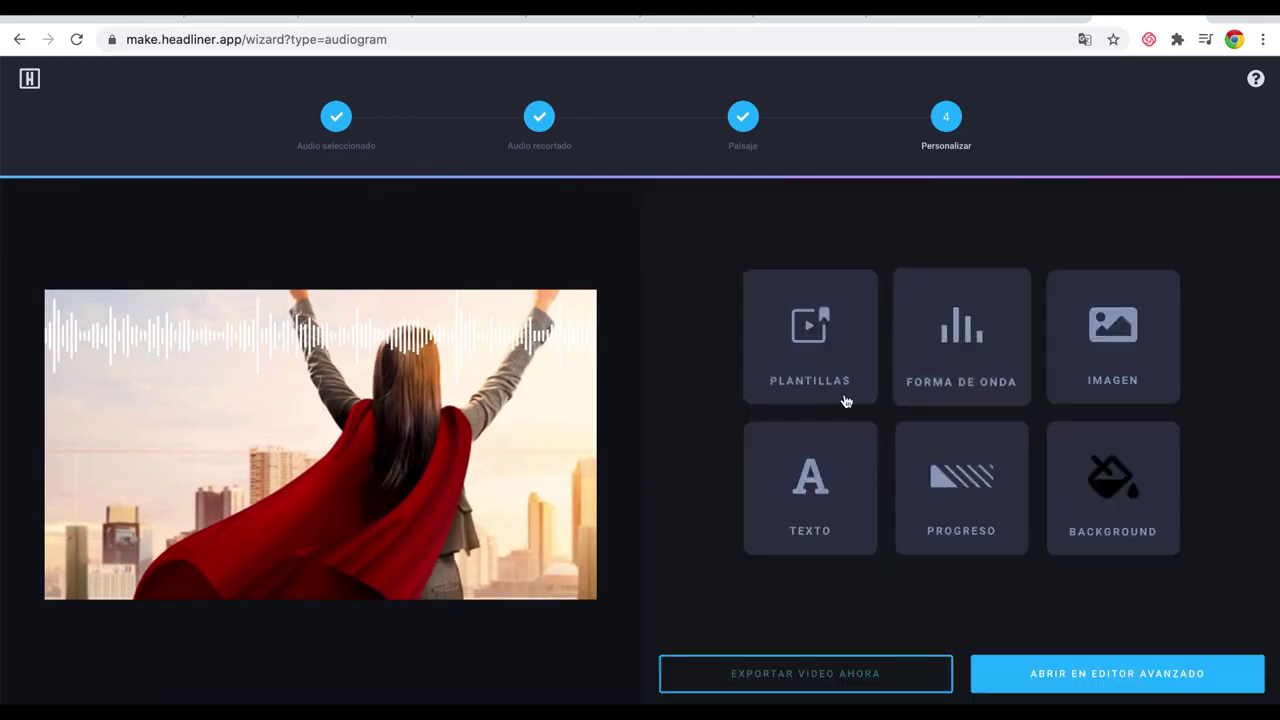
- Browse the 16:9 video templates and apply the Classic 16:9 template to the audiogram
click(820, 320)
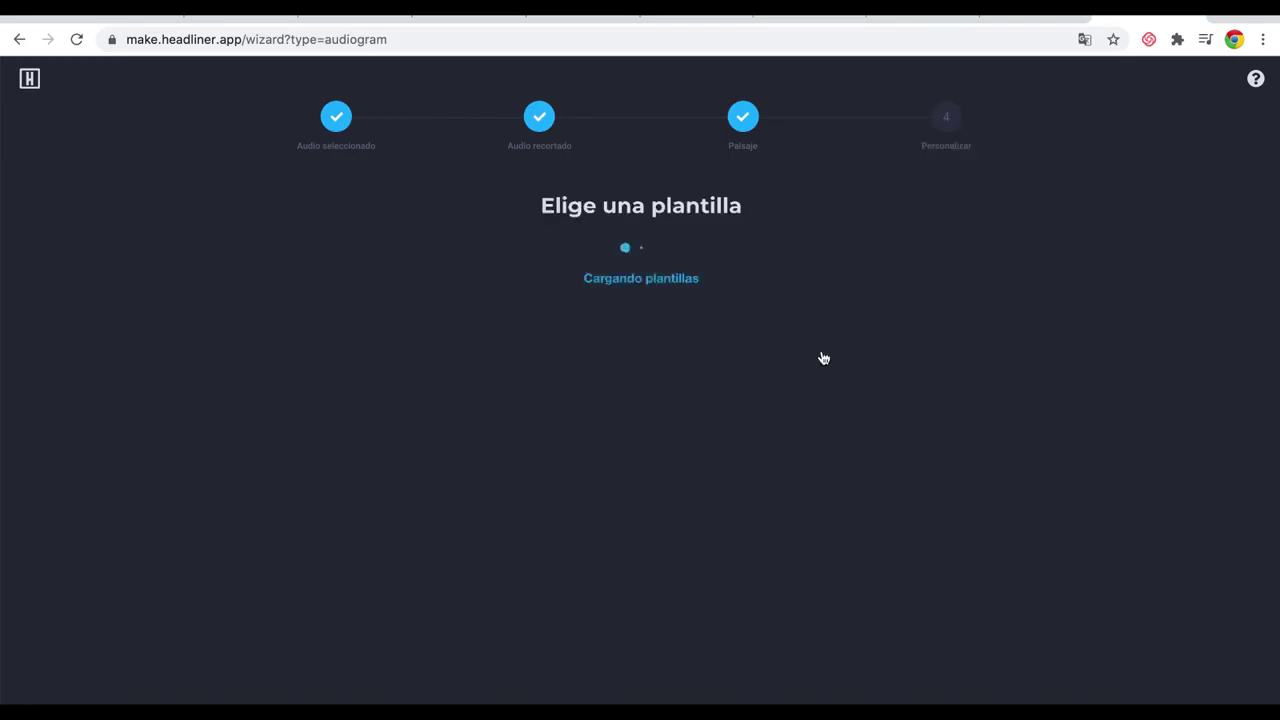
scroll(1033, 421, down, 1)
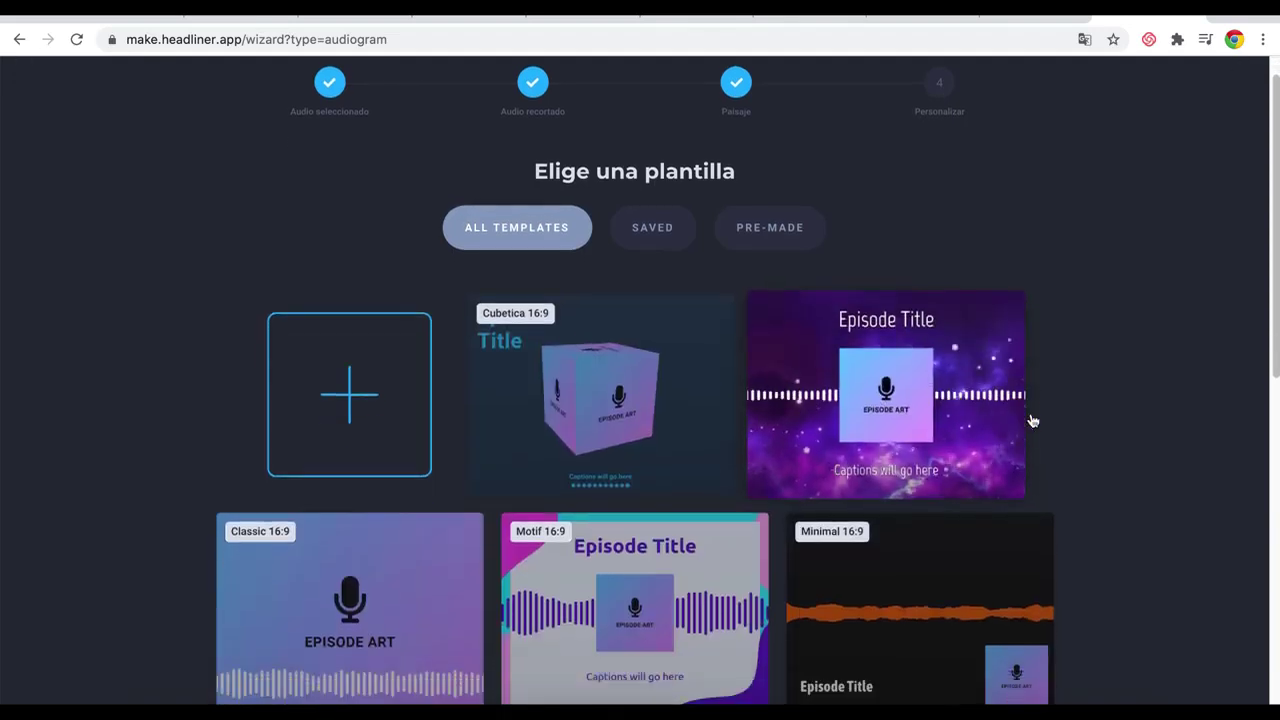
scroll(1040, 417, down, 3)
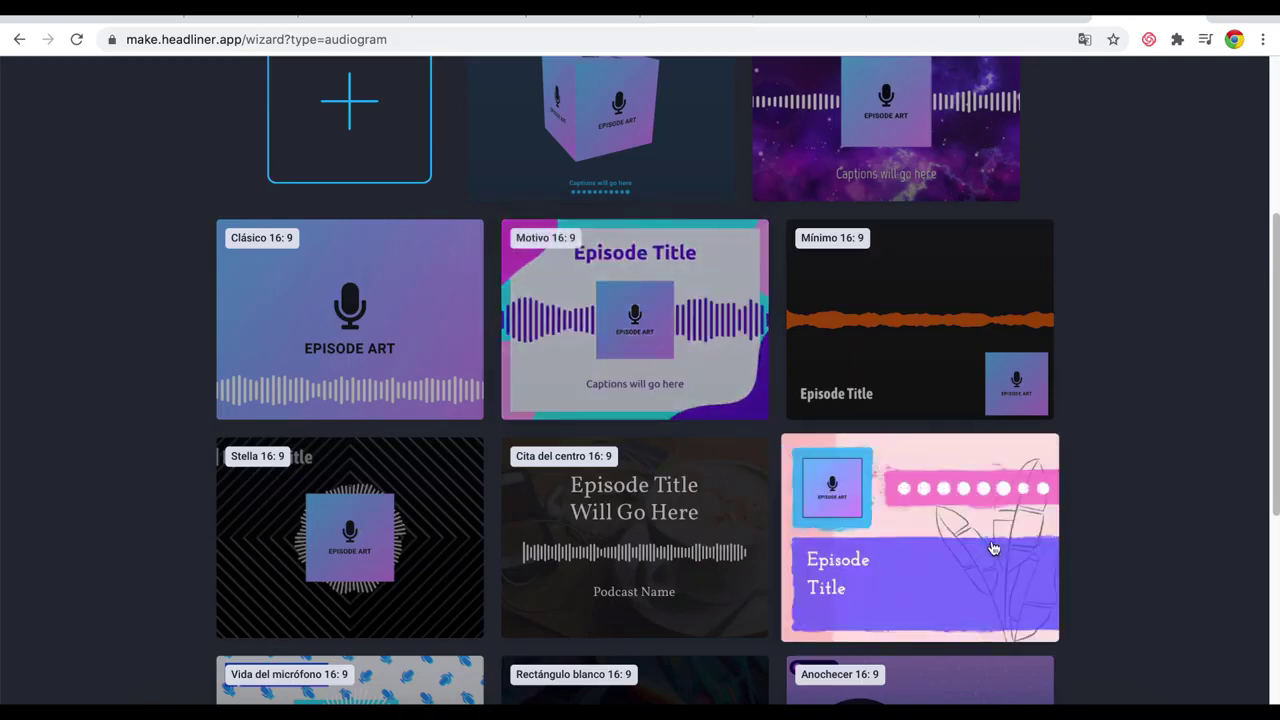
scroll(614, 552, down, 1)
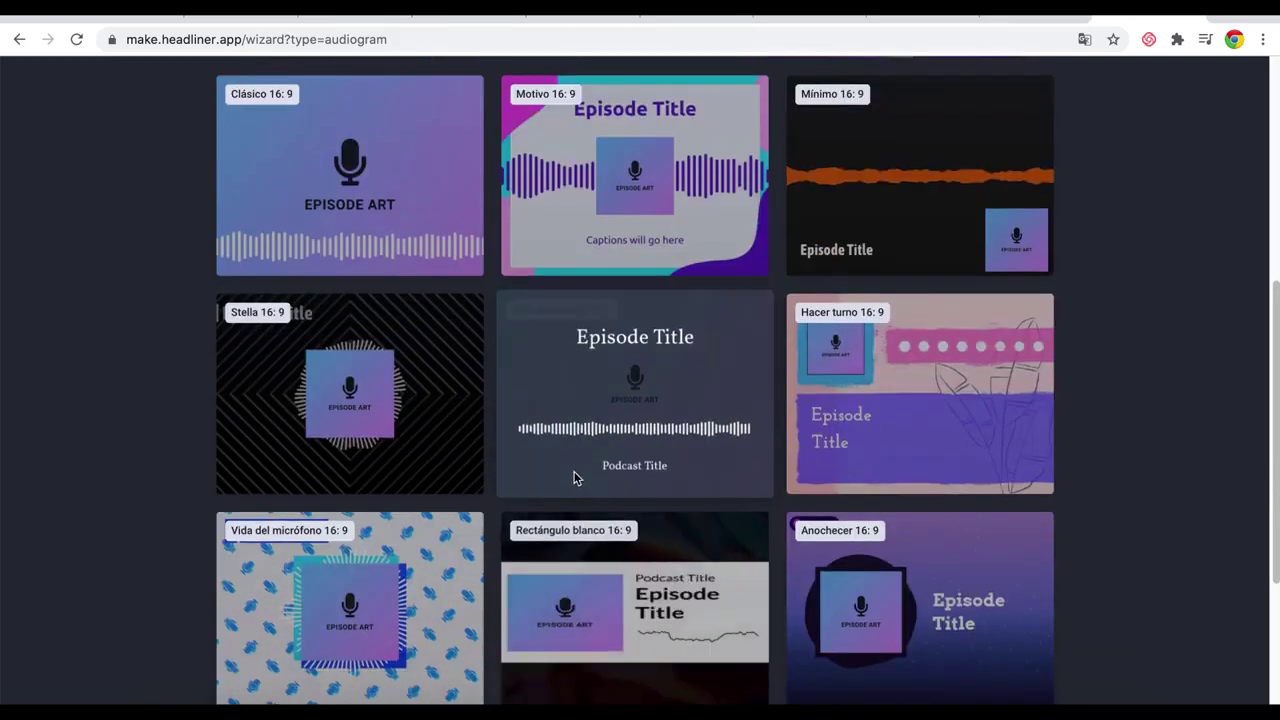
scroll(572, 472, up, 4)
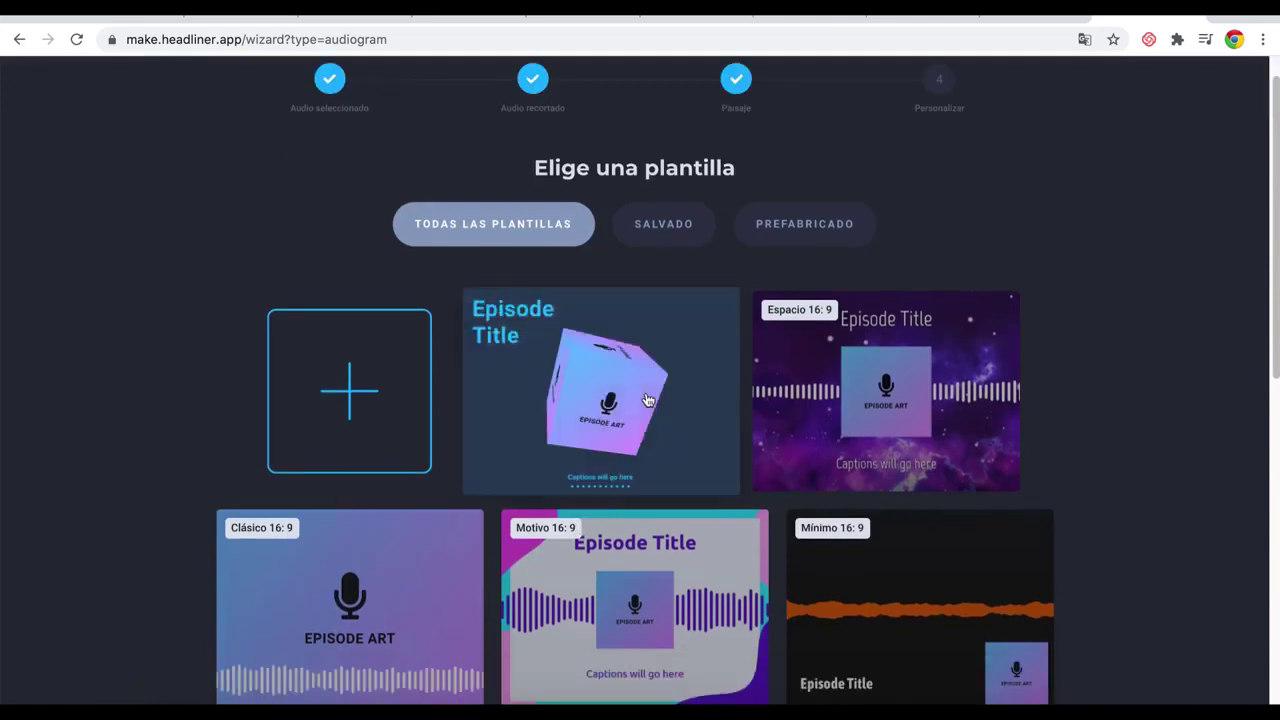
scroll(647, 400, down, 1)
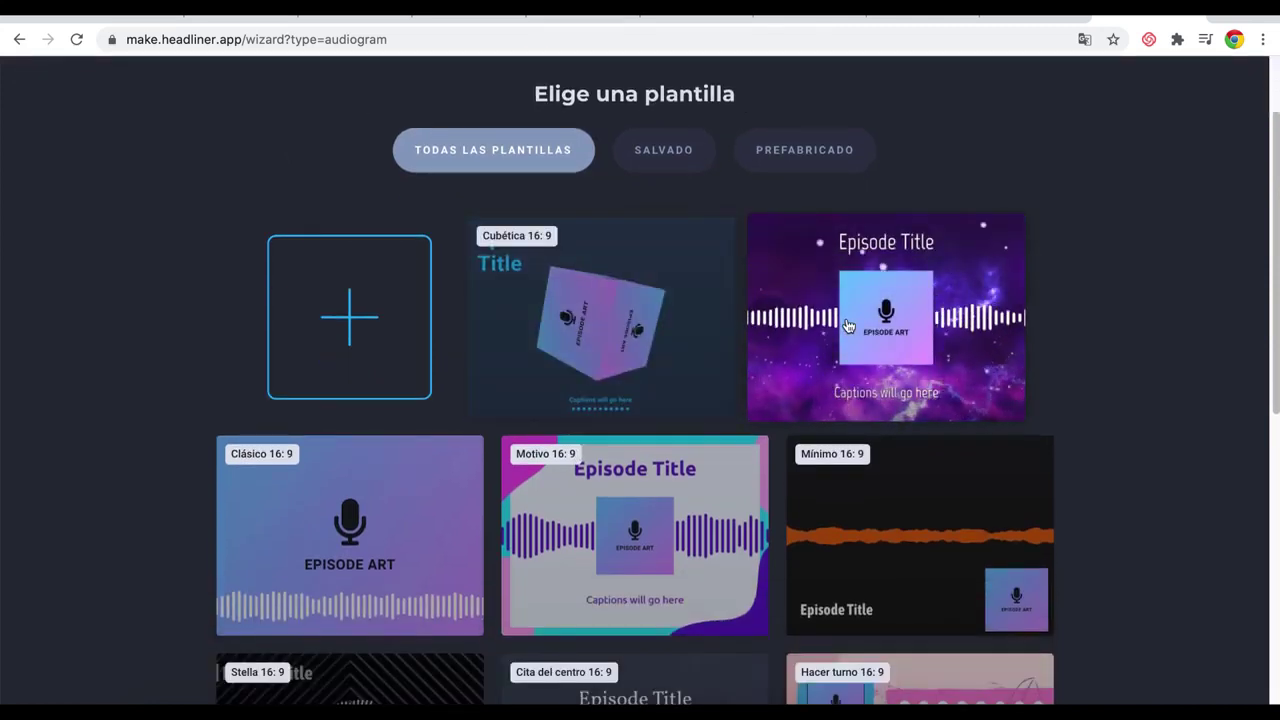
scroll(840, 326, down, 2)
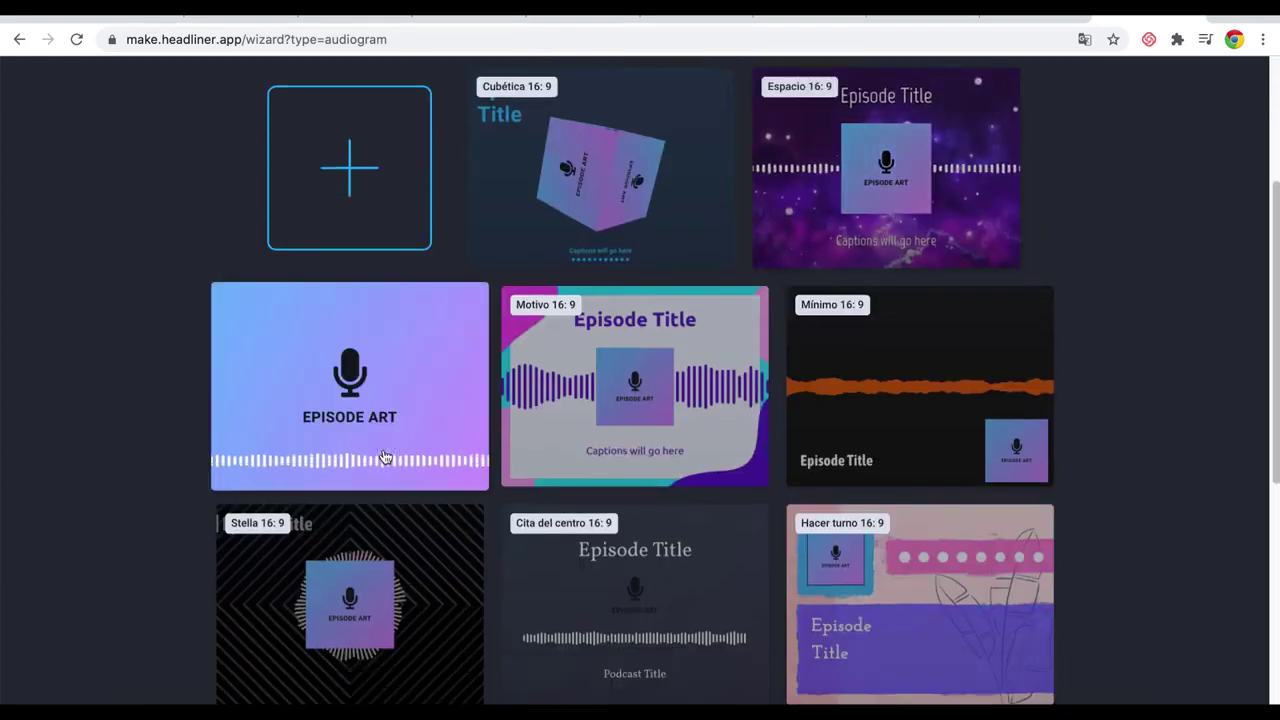
mouse_move(645, 404)
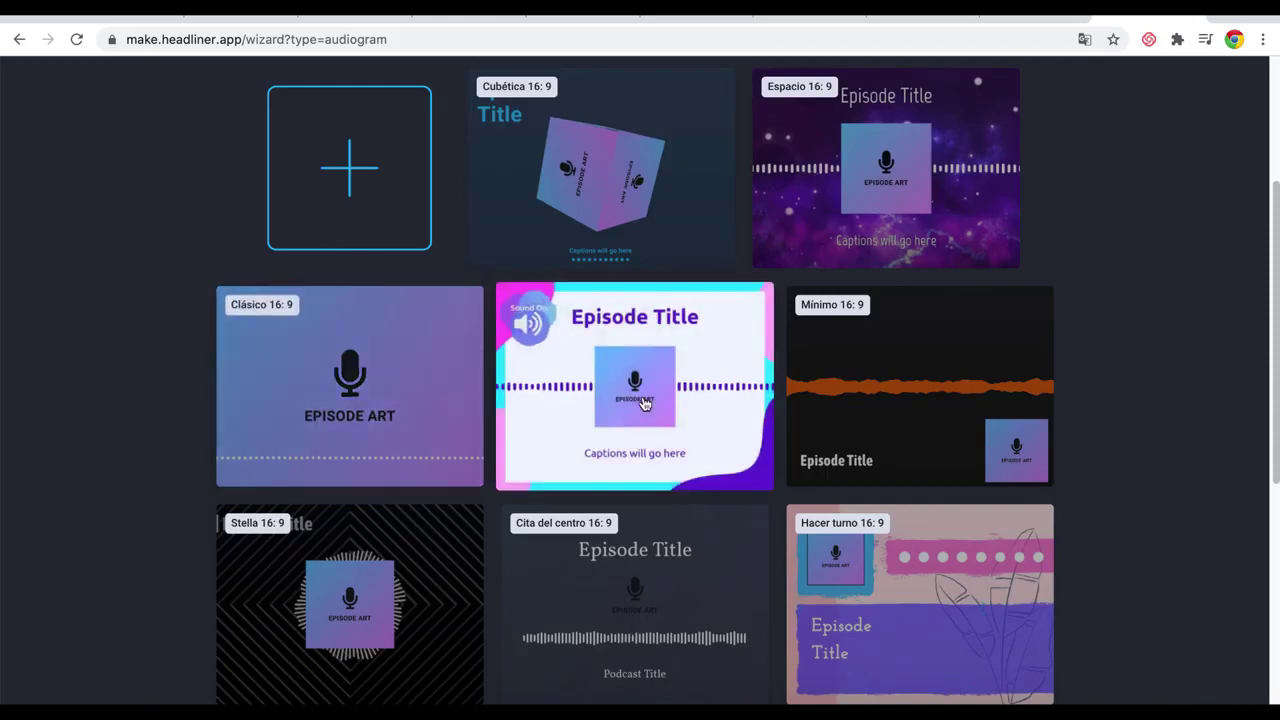
scroll(724, 451, down, 5)
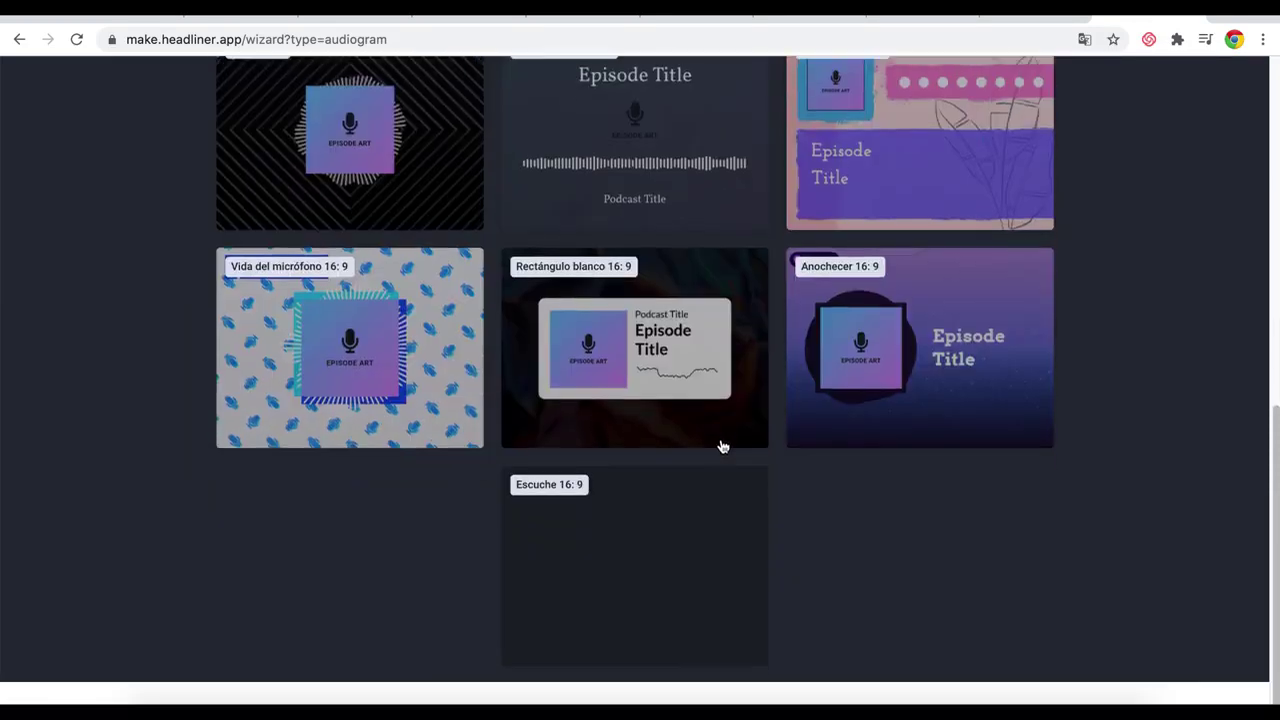
scroll(1128, 540, up, 7)
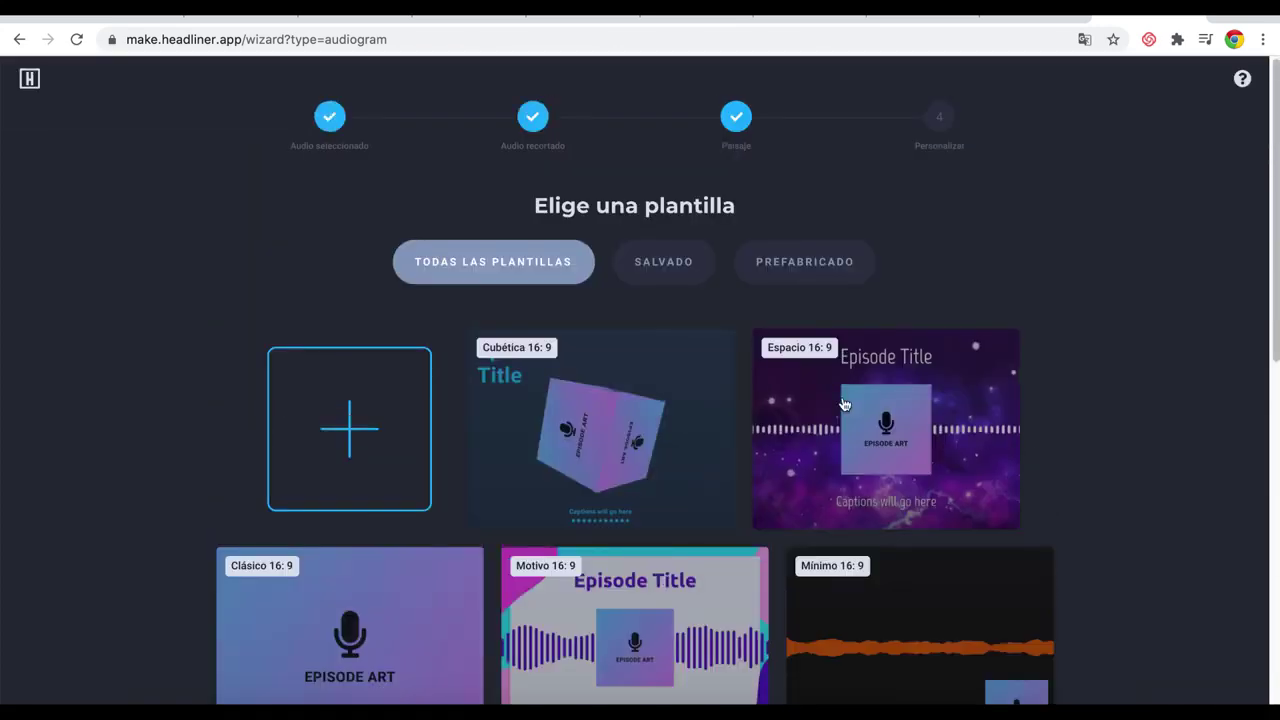
scroll(600, 450, down, 2)
click(441, 421)
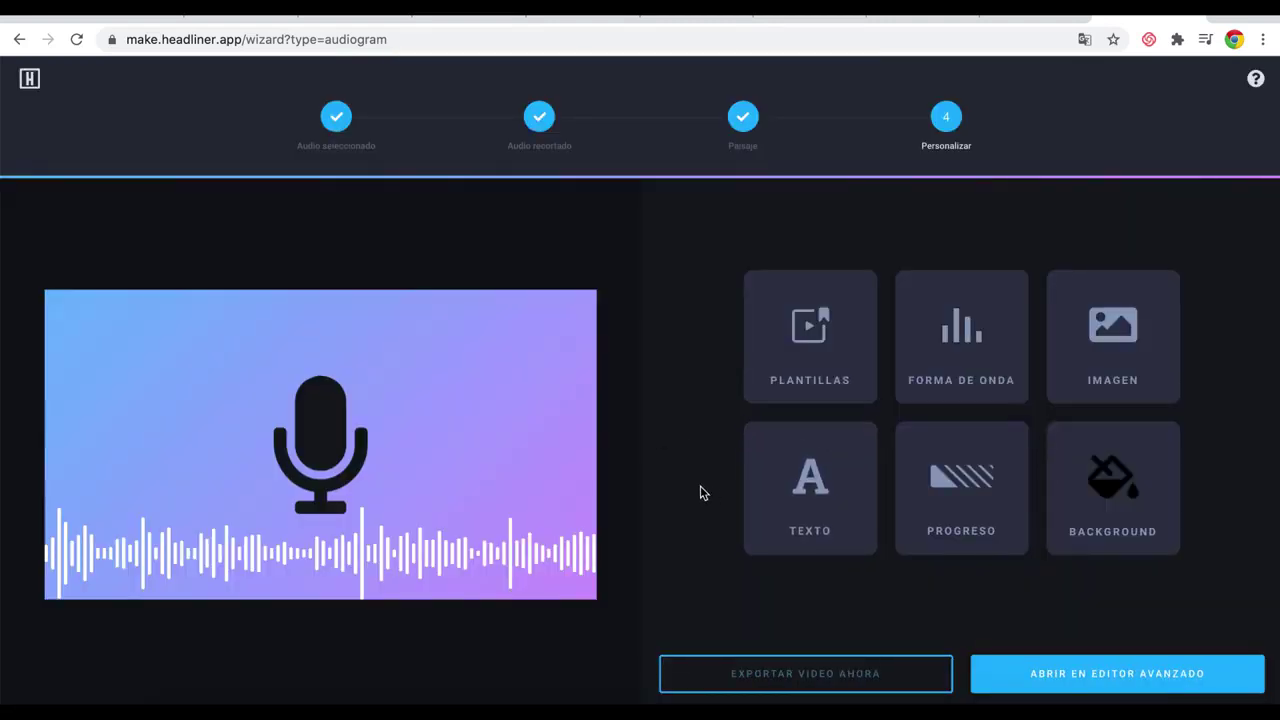
- Set the image of the woman in the red cape as the video's image in place of the microphone artwork
click(1142, 366)
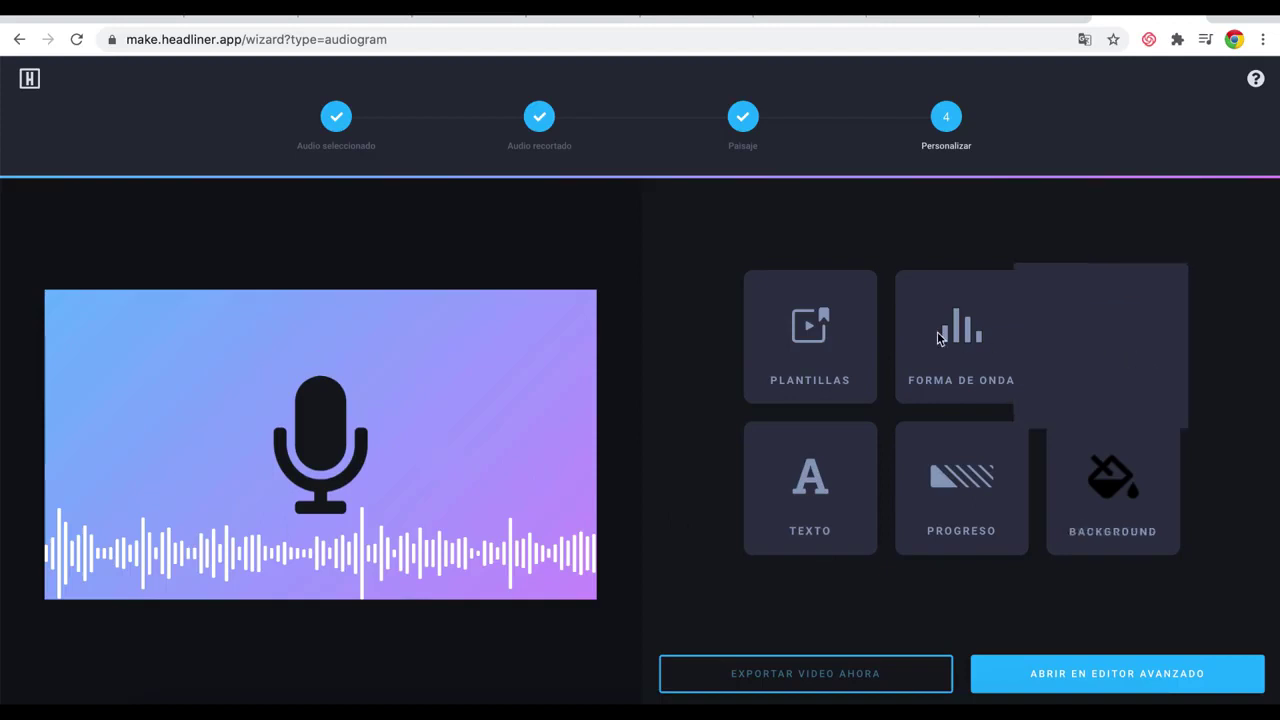
click(1045, 492)
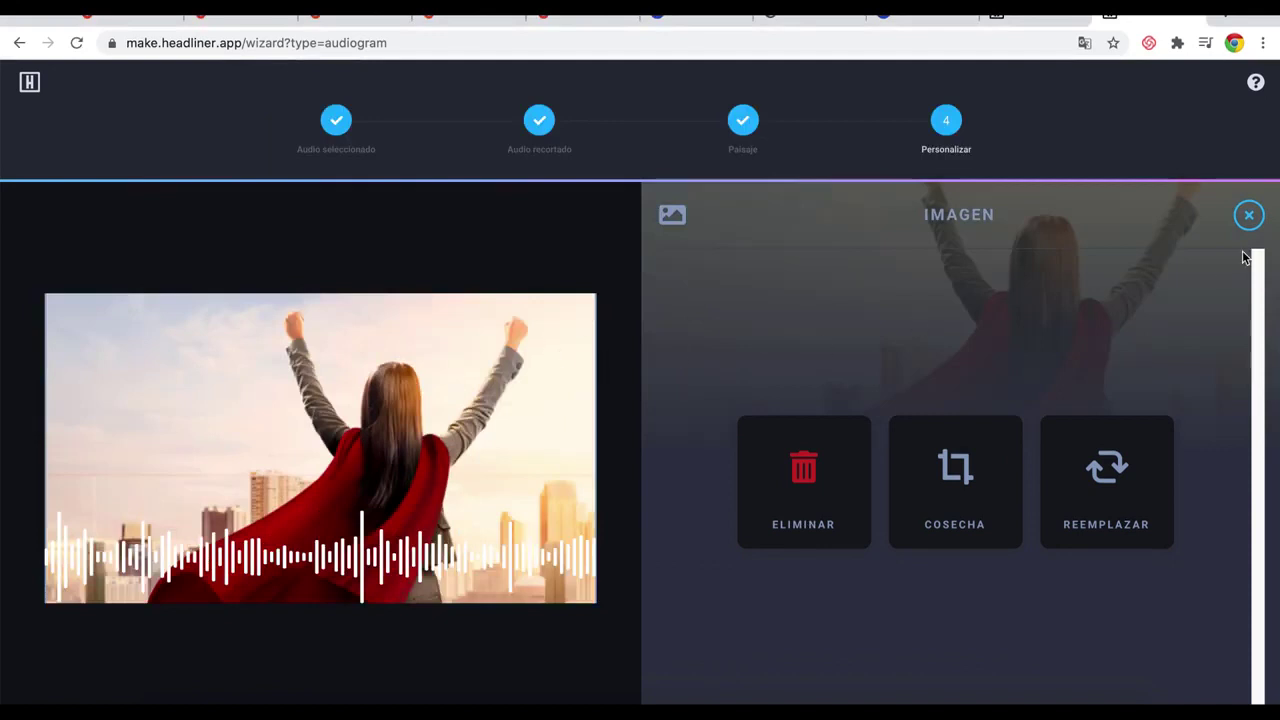
click(1251, 215)
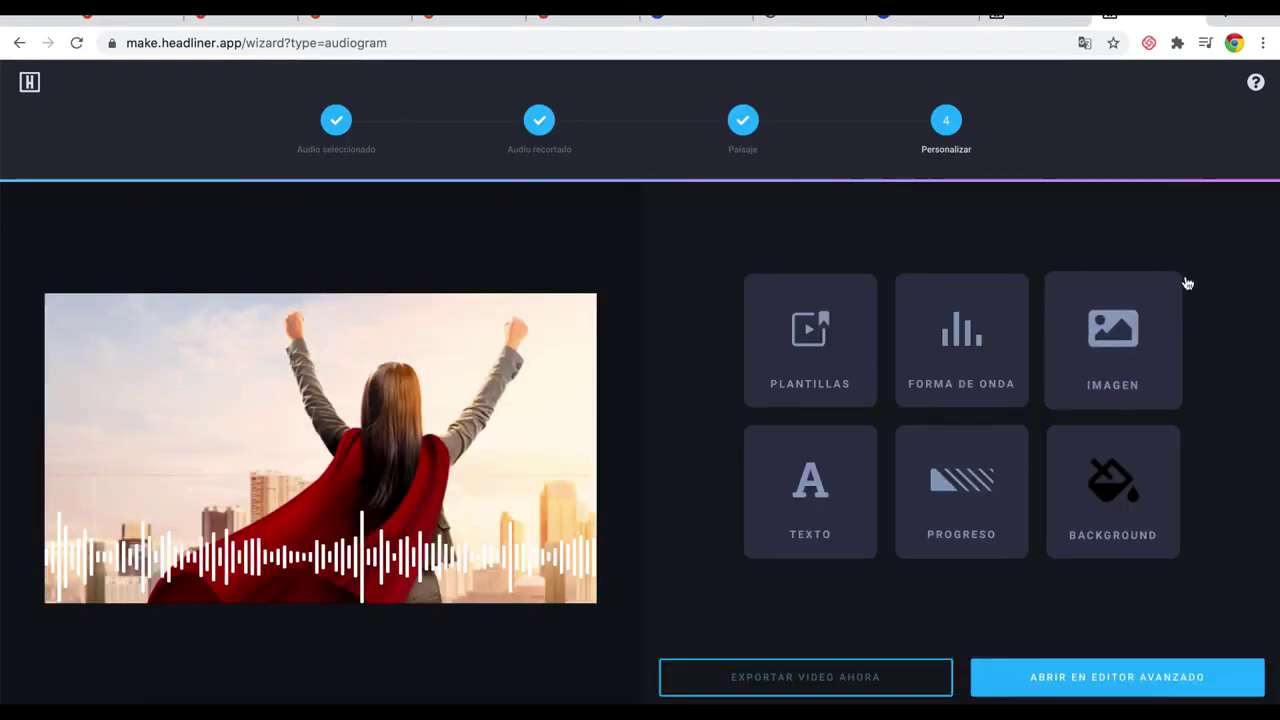
- Change the waveform to the solid filled wave style and colour it blue (RGB 74, 144, 226)
click(948, 345)
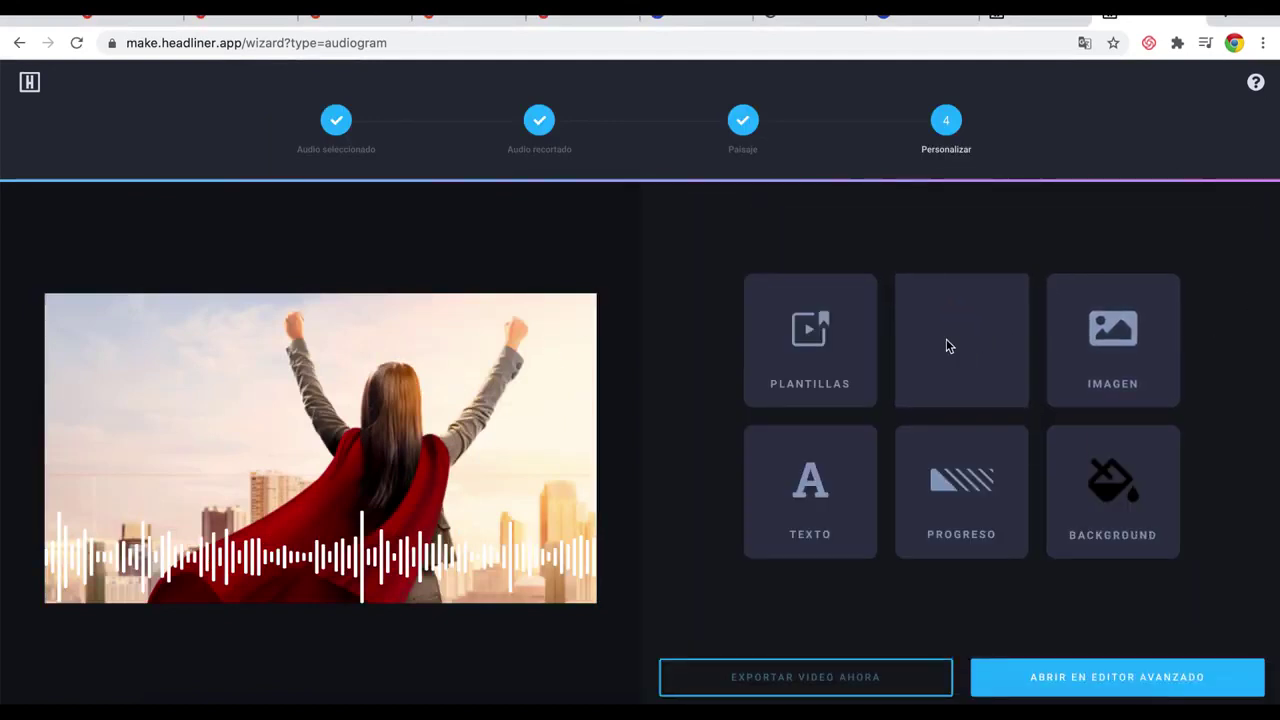
click(867, 424)
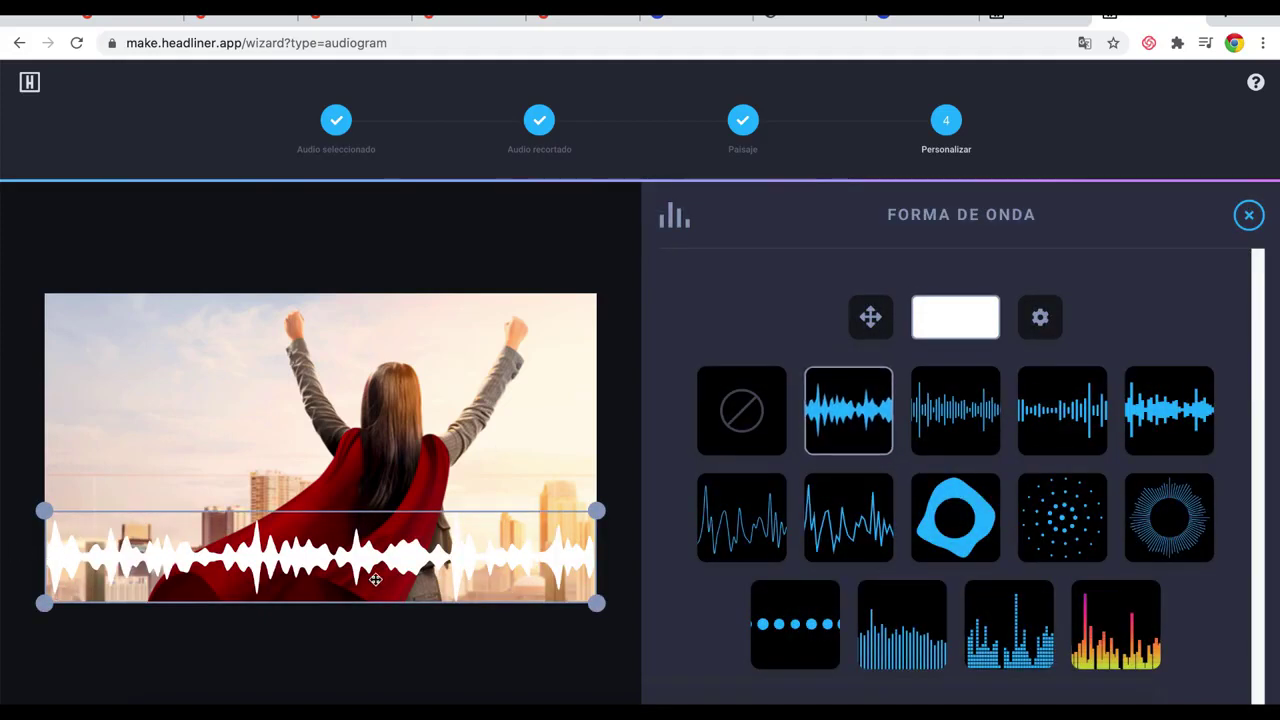
click(960, 321)
click(865, 597)
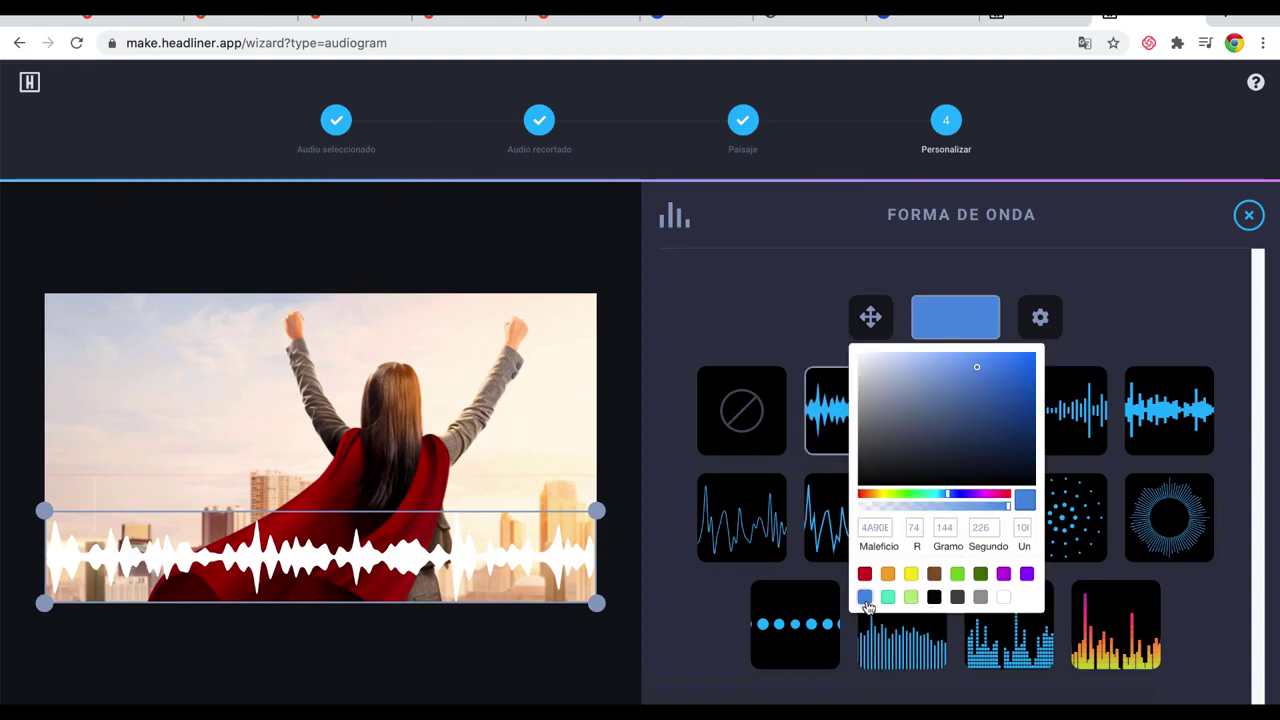
click(1157, 309)
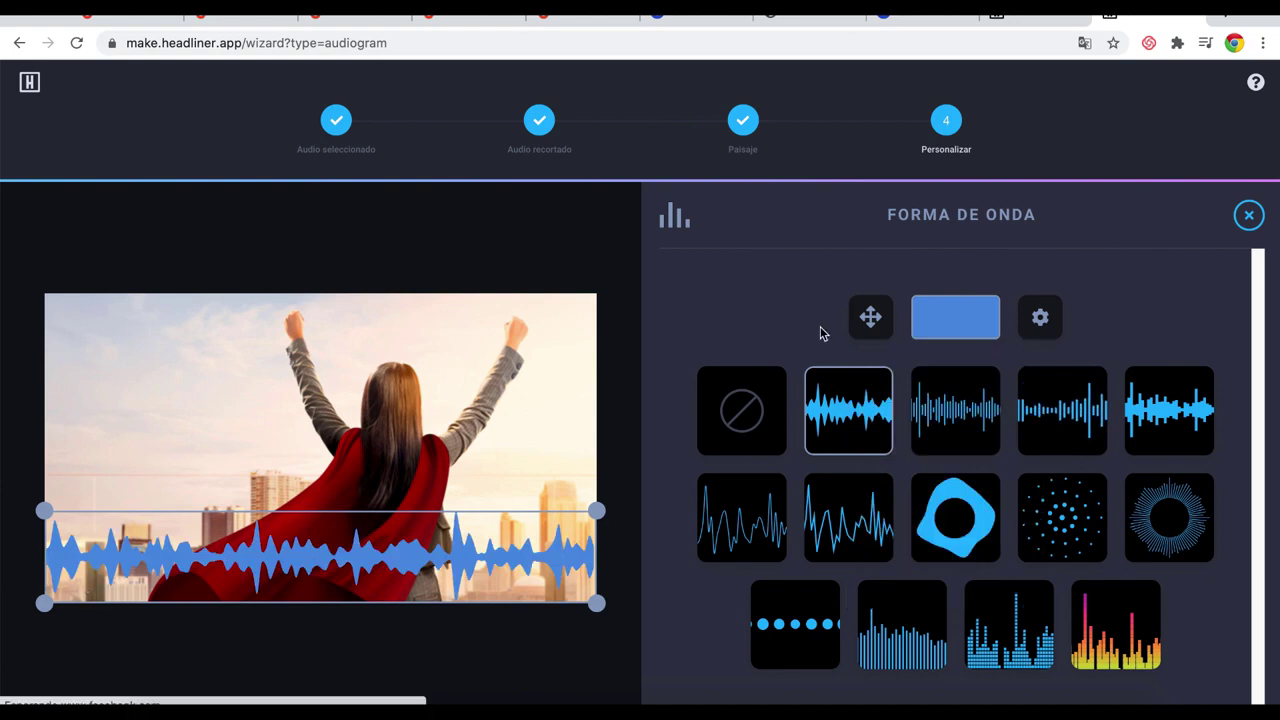
- Try the radial circle, thin-bar and multicolour spectrum waveform styles, and return to the solid filled wave
click(1184, 539)
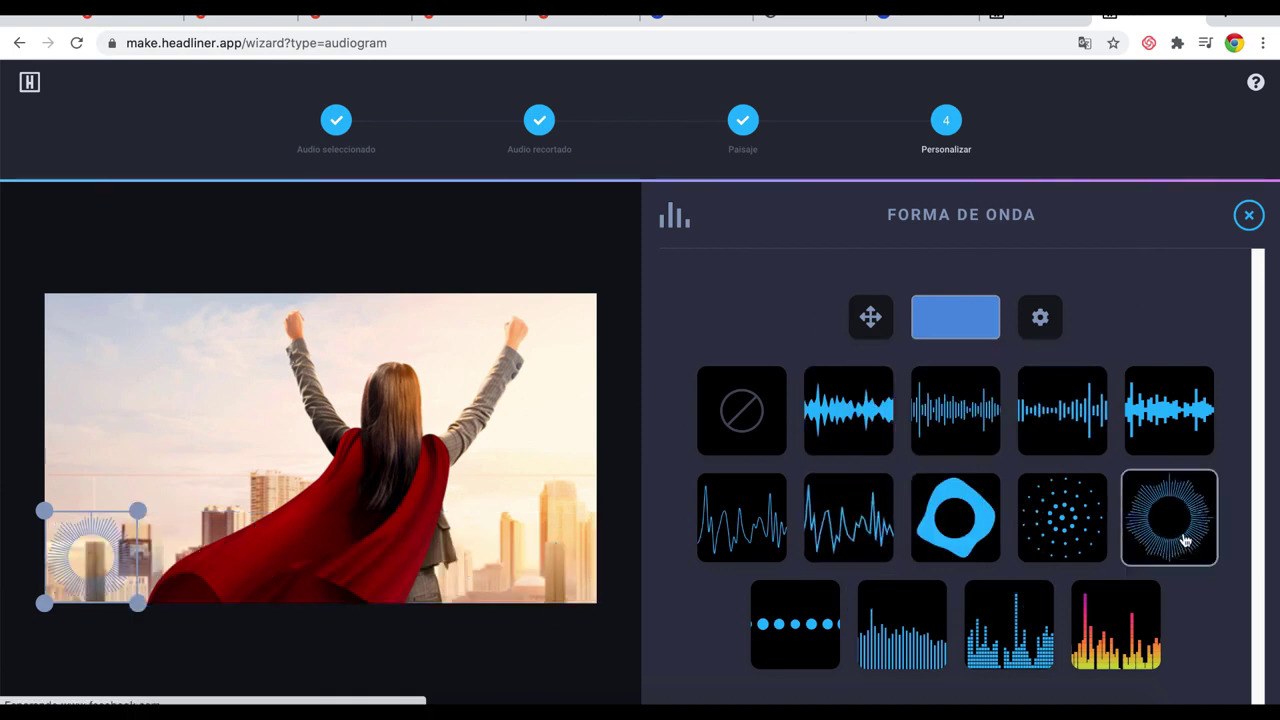
click(847, 412)
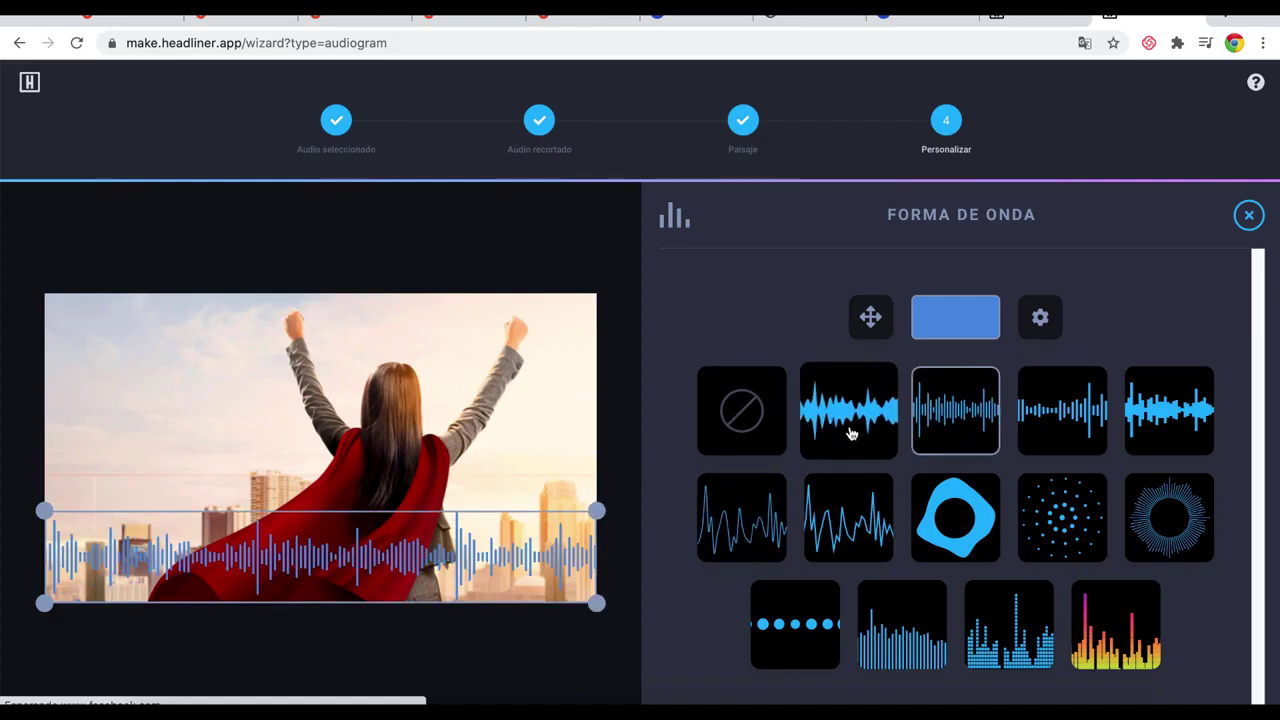
click(1153, 663)
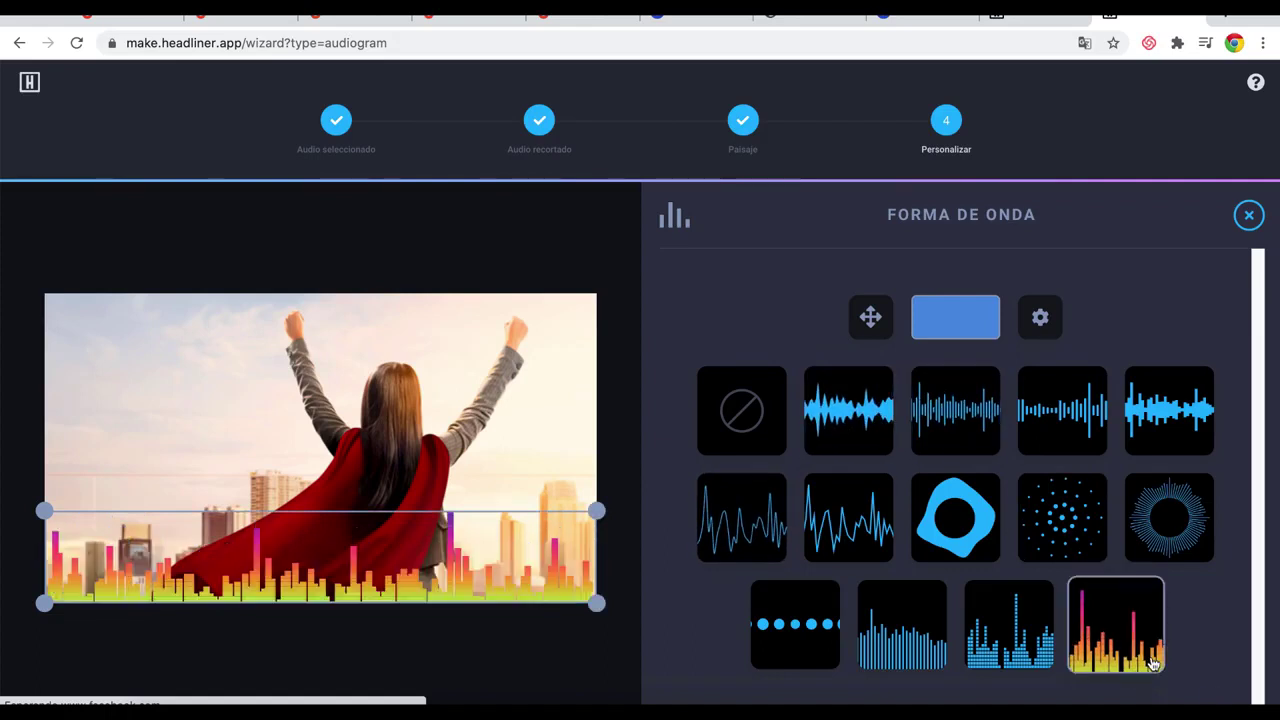
click(823, 423)
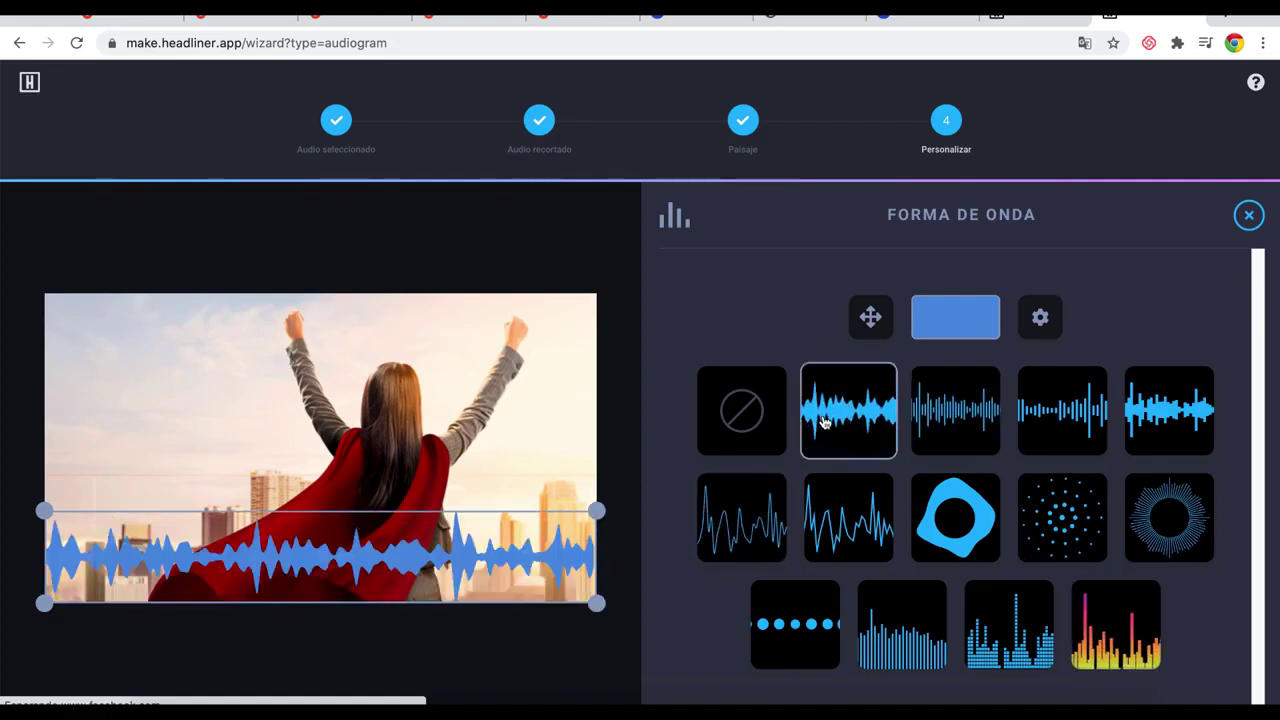
- Add a blue progress bar along the lower edge of the video, beneath the waveform
click(1250, 216)
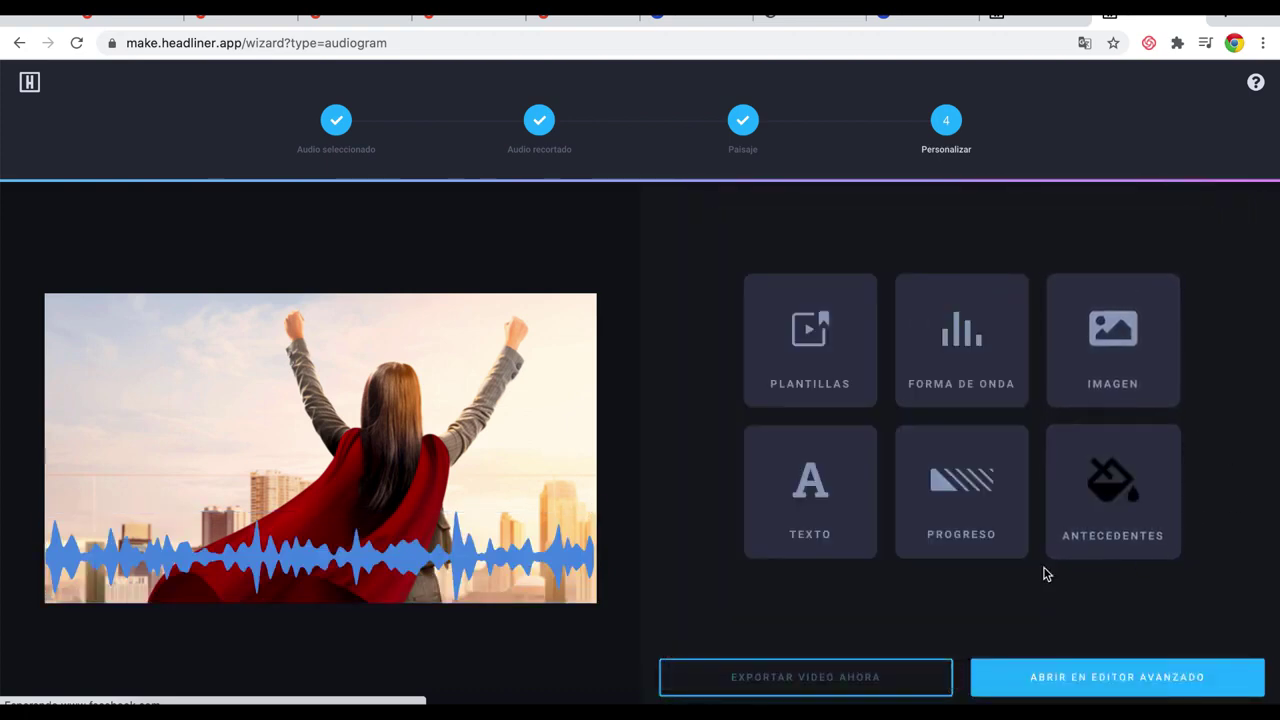
click(380, 532)
click(974, 489)
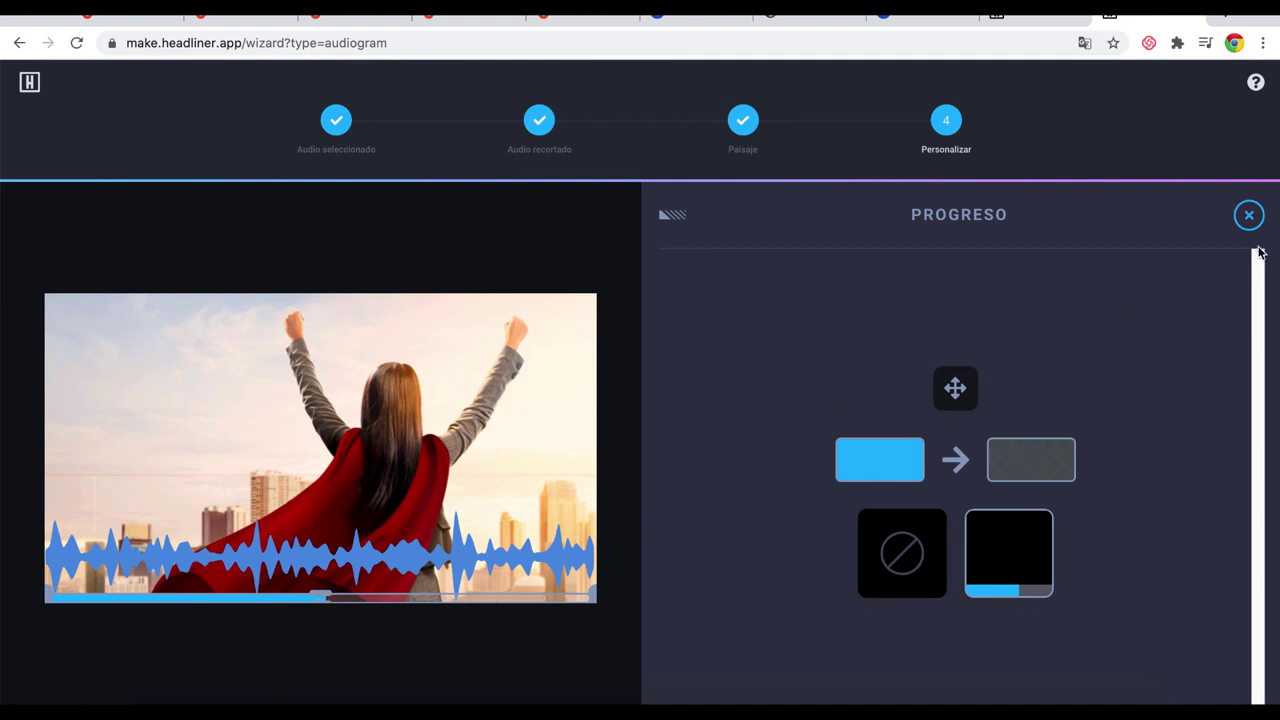
click(1249, 215)
- Create a text overlay on the video reading "Video de prueba"
click(808, 486)
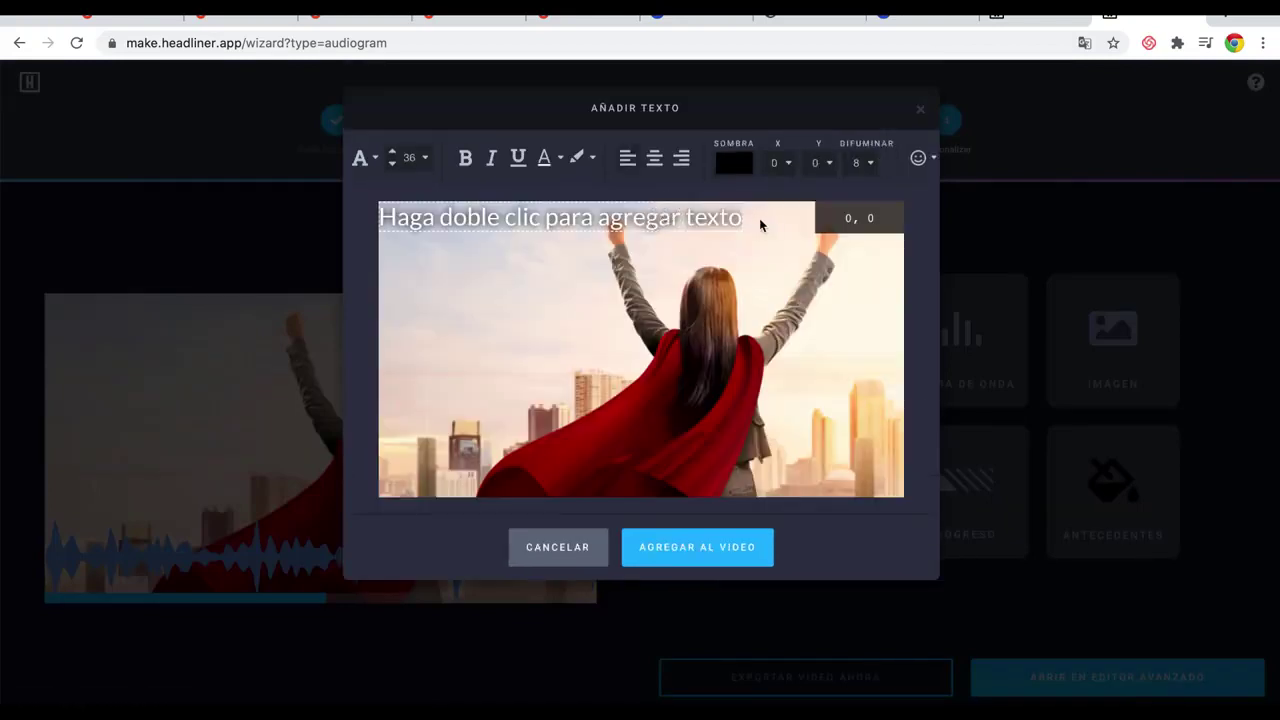
double_click(738, 218)
text(Video de prue)
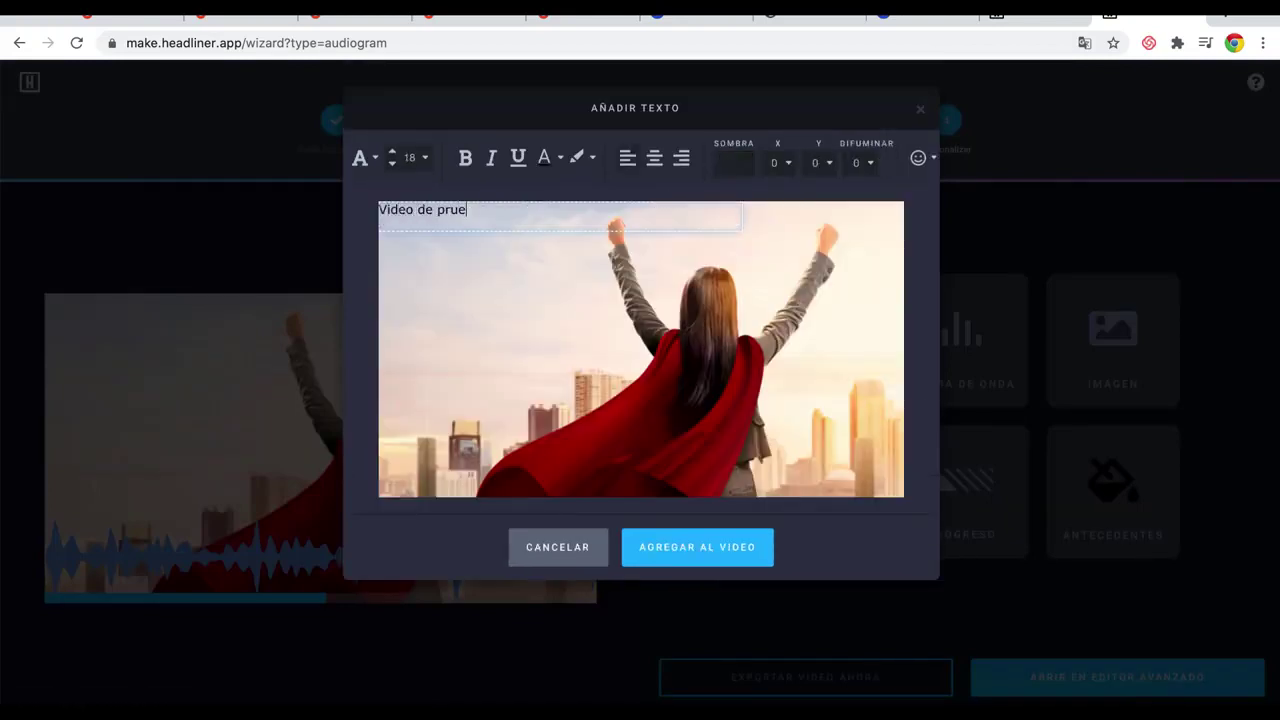
- Format the "Video de prueba" text at size 30, bold and centred
drag(497, 216, 365, 211)
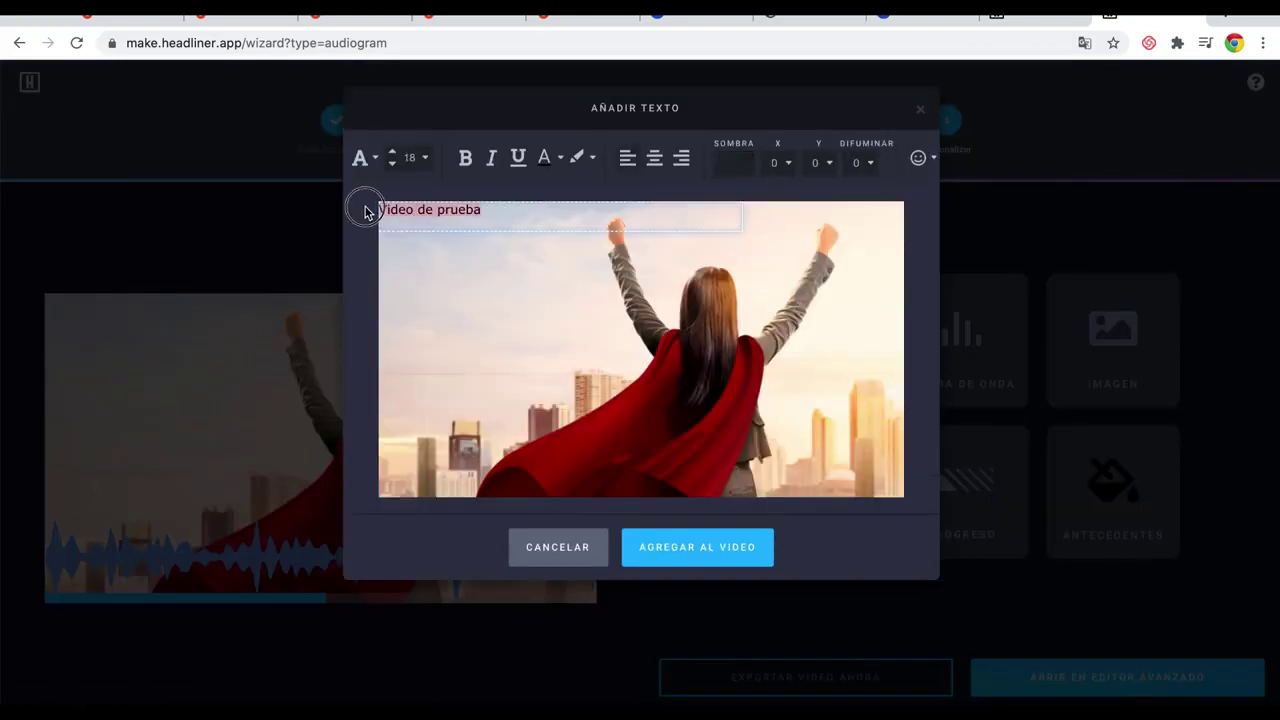
click(430, 161)
click(410, 348)
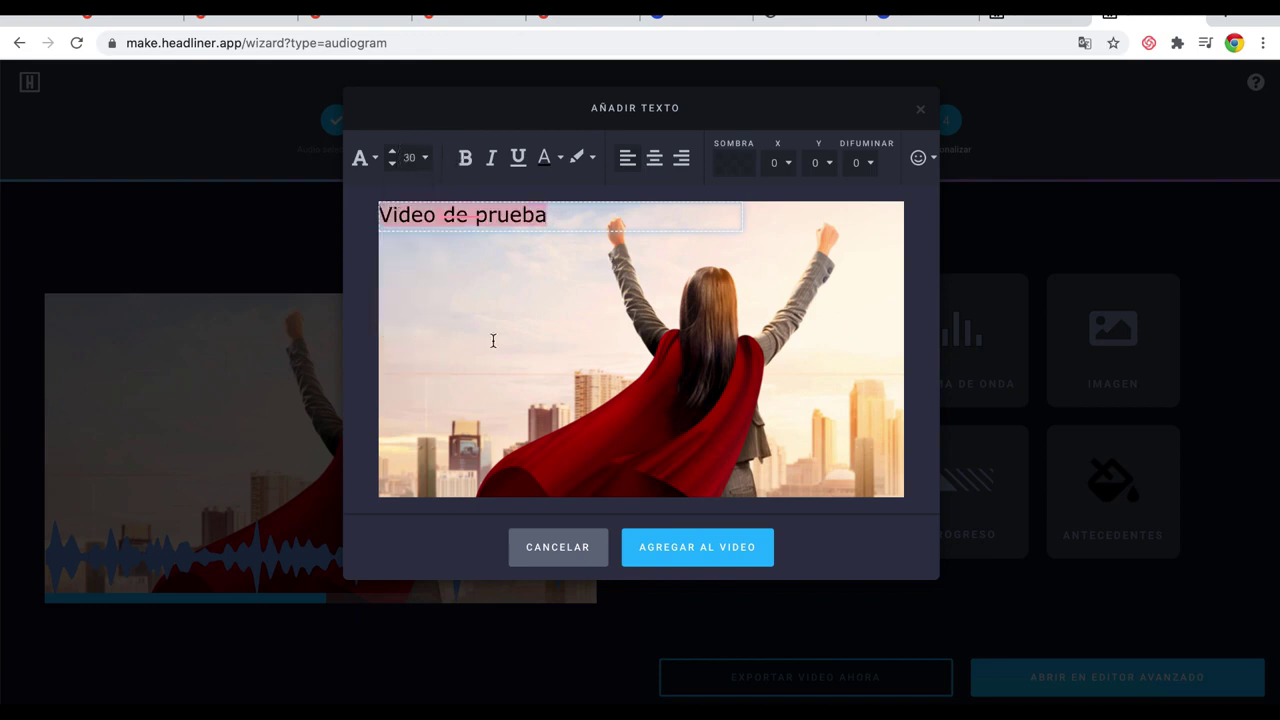
click(465, 162)
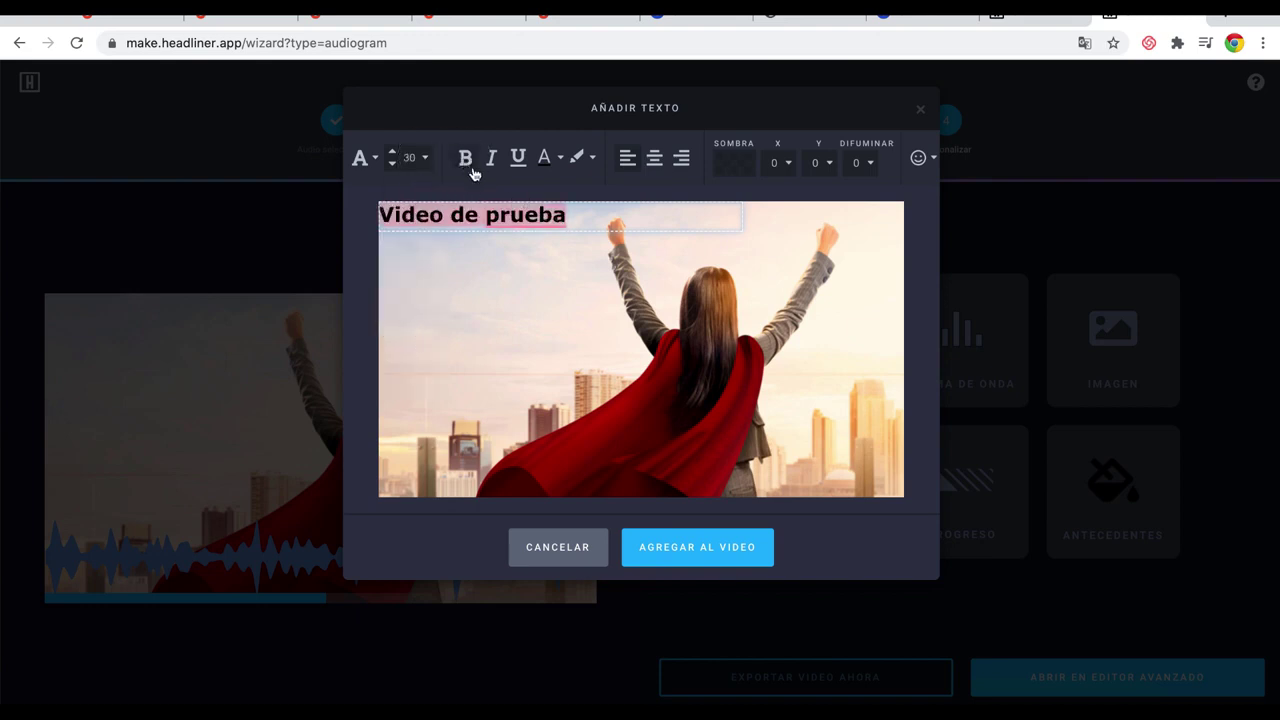
click(657, 163)
- Set the text's shadow colour to the turquoise green swatch
click(738, 172)
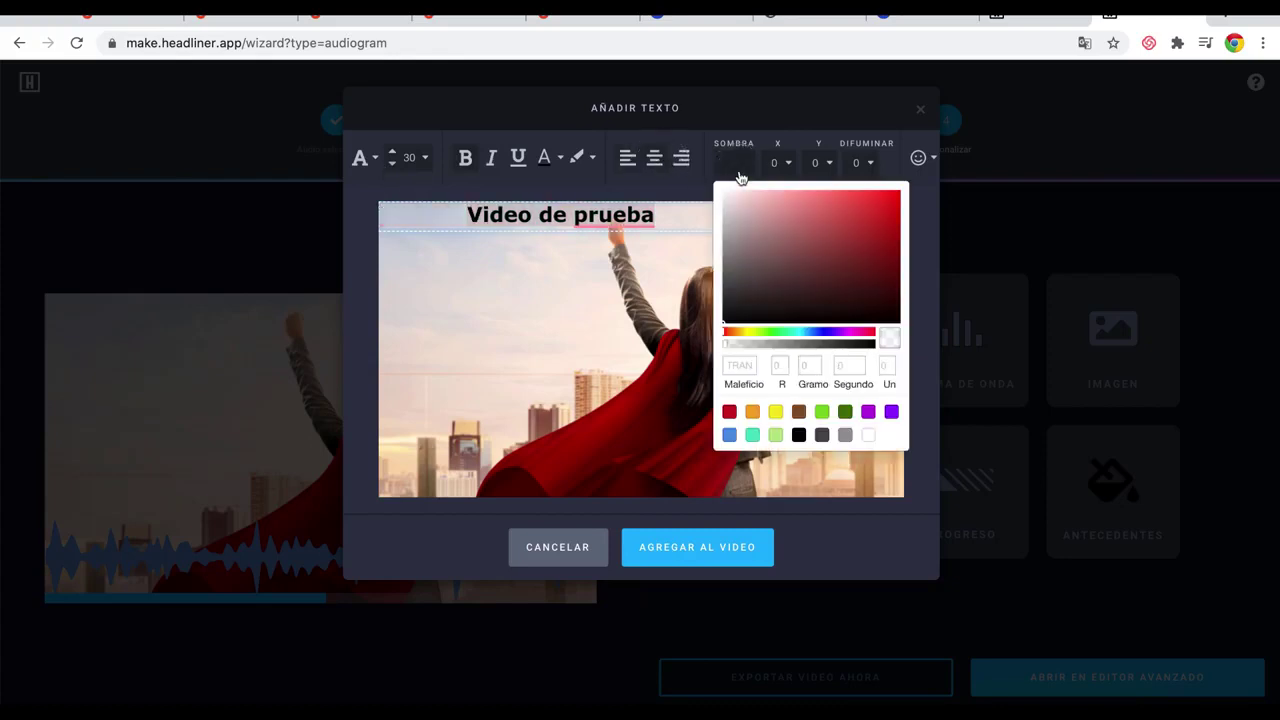
click(752, 435)
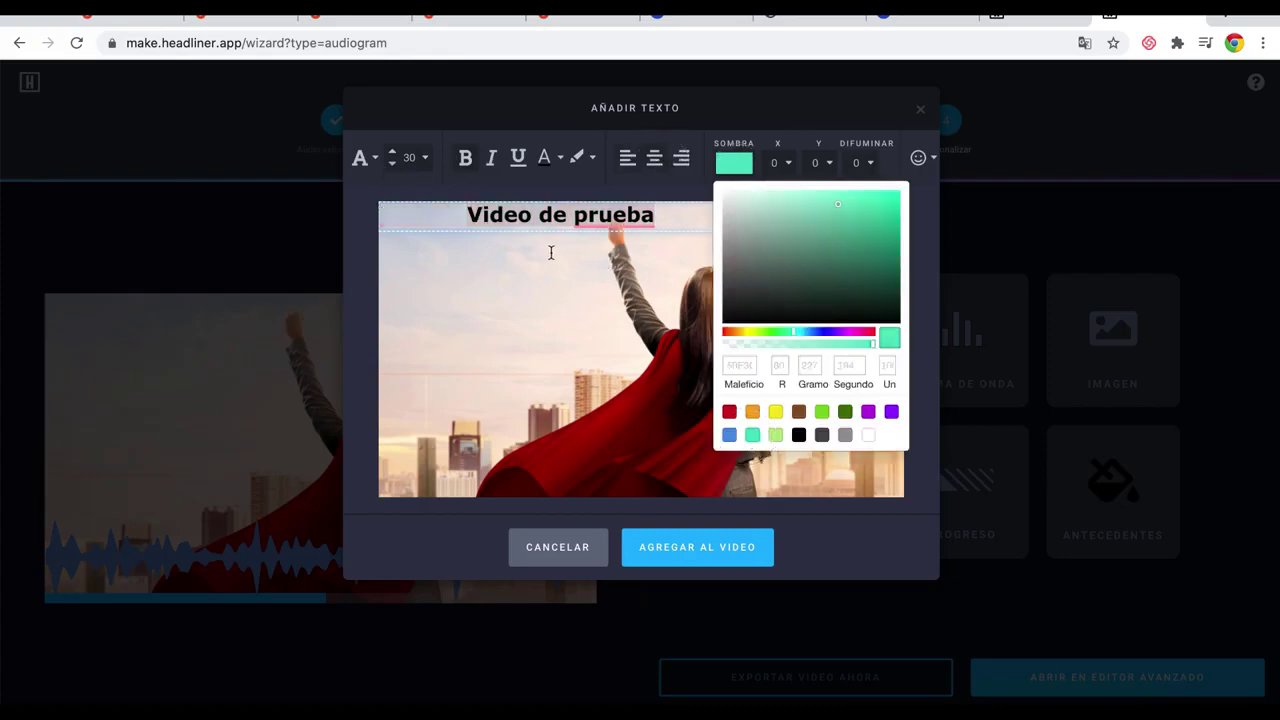
click(877, 140)
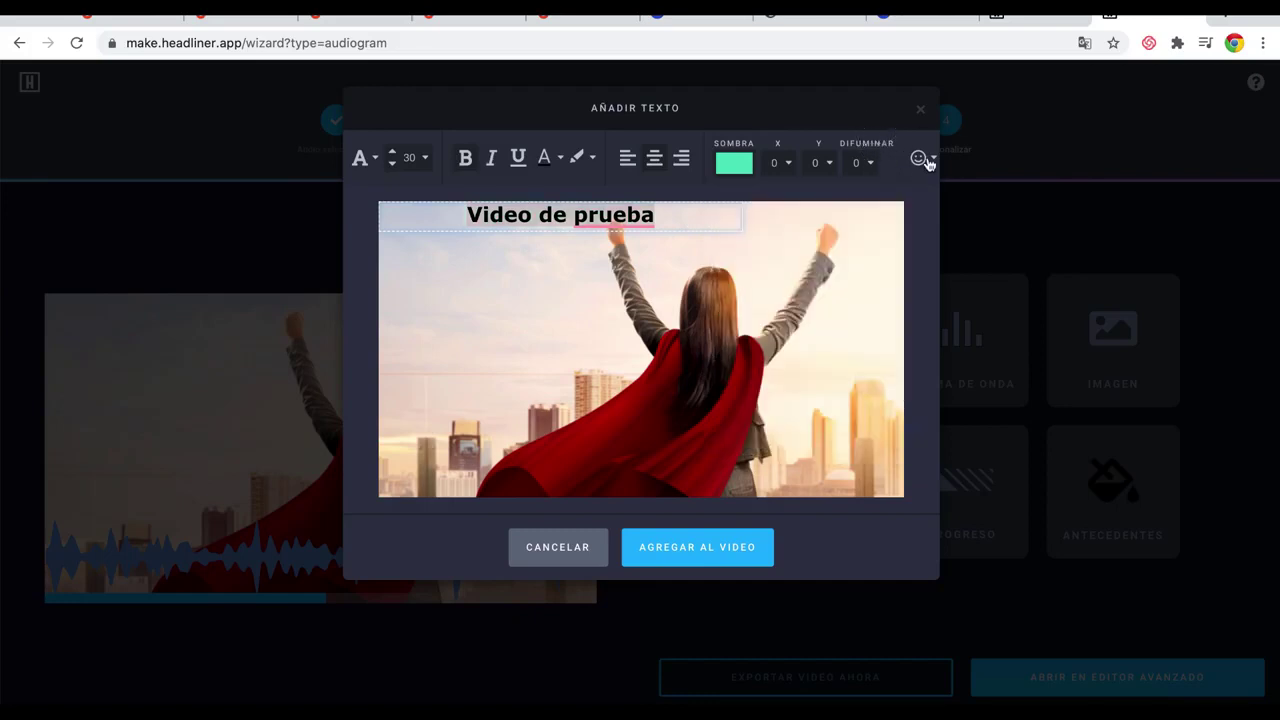
- Append a grinning face emoji to the "Video de prueba" text and add the overlay to the video
click(918, 160)
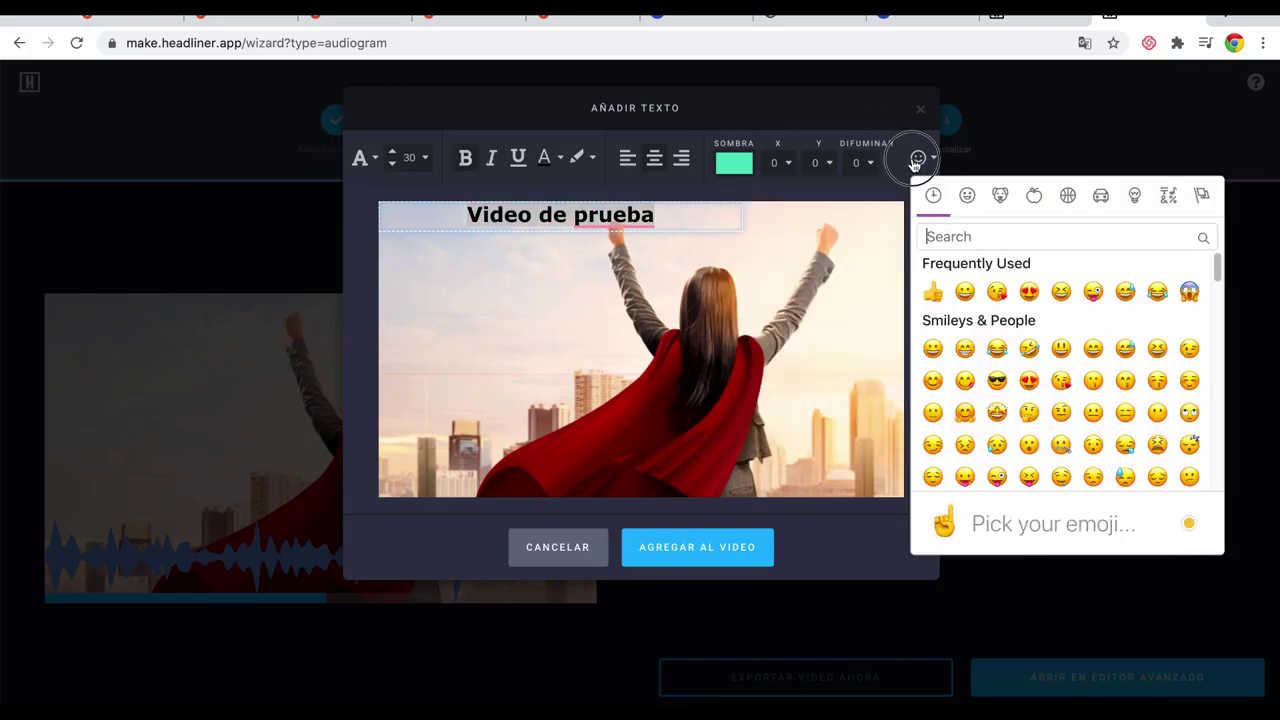
click(966, 295)
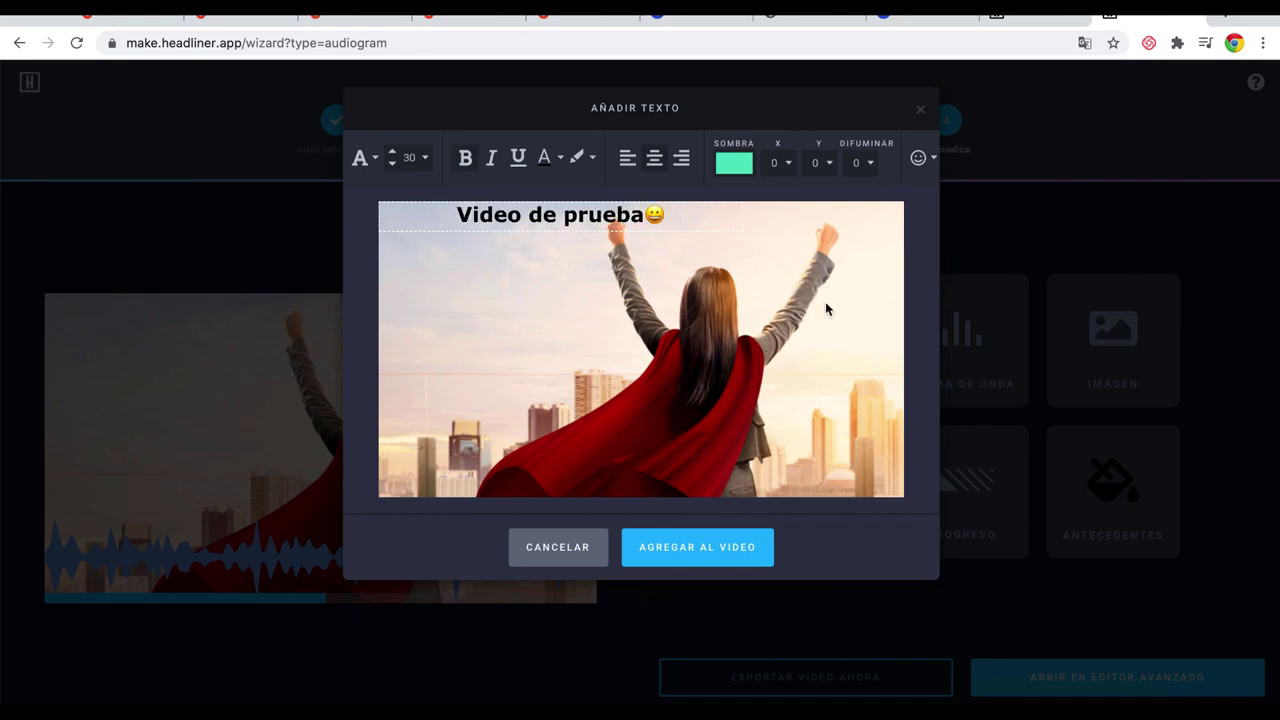
click(703, 547)
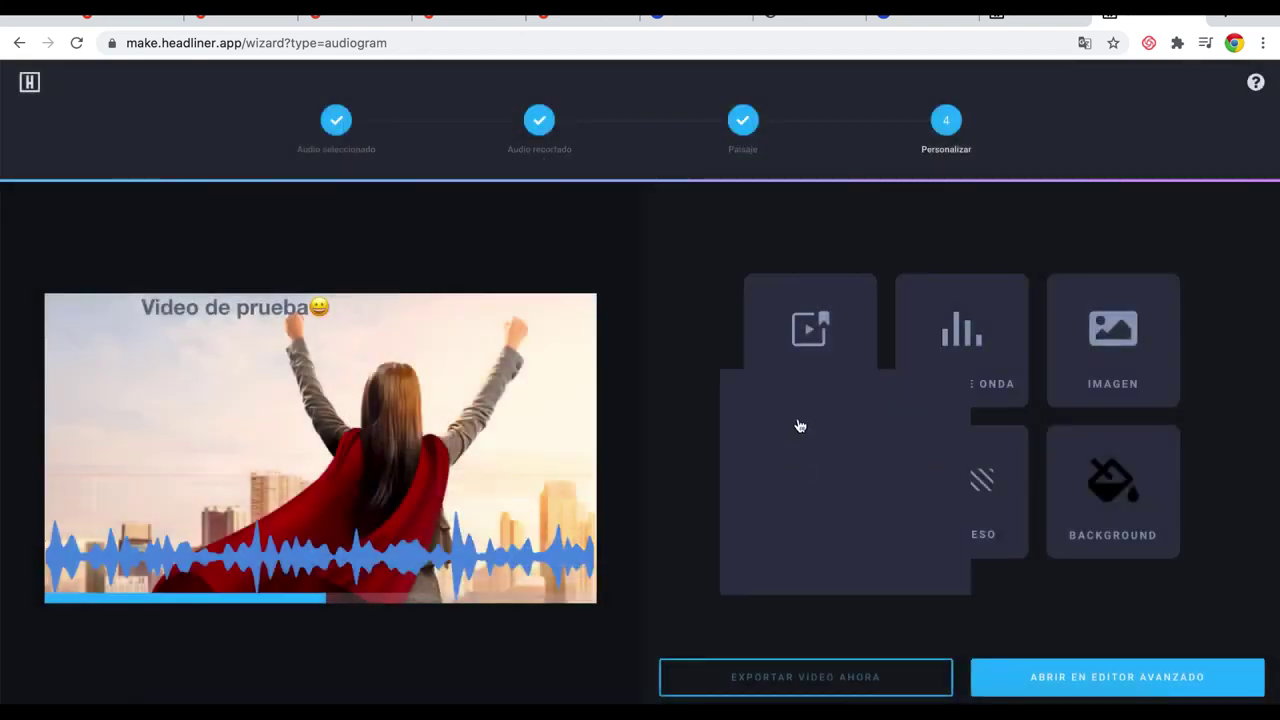
- Reopen the "Video de prueba" title for editing and move it to the upper centre of the frame
click(232, 316)
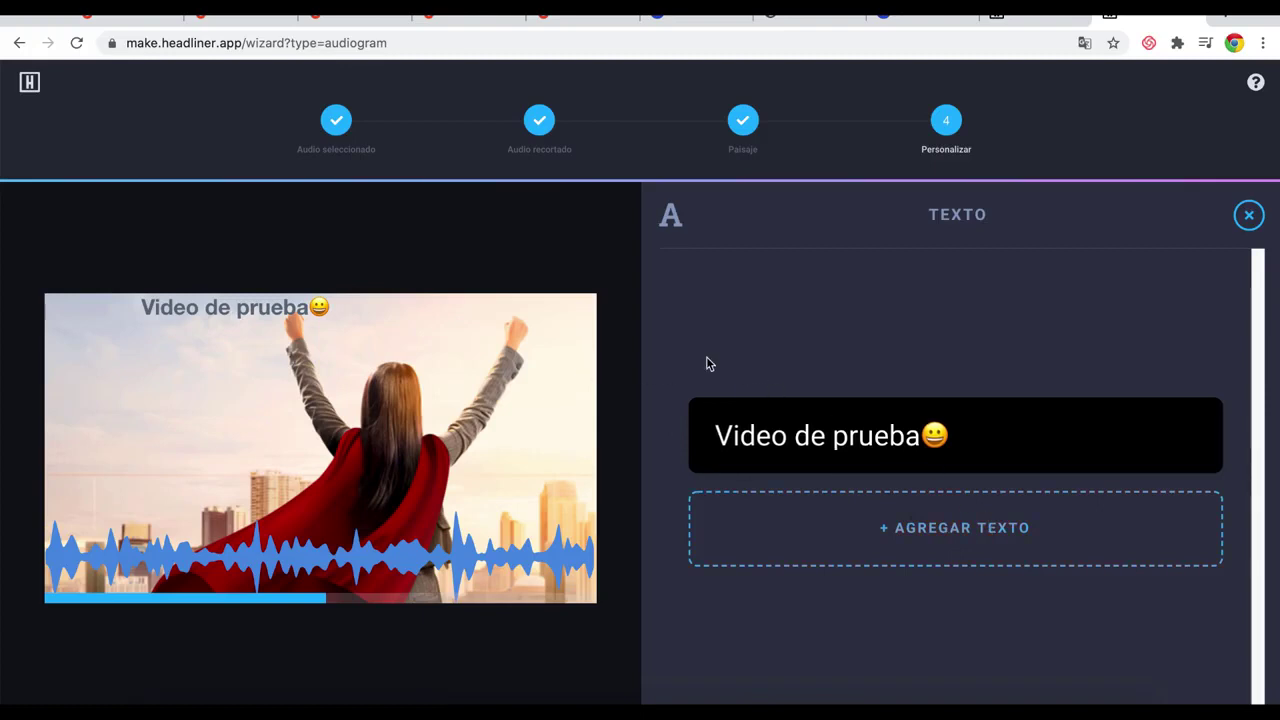
click(960, 442)
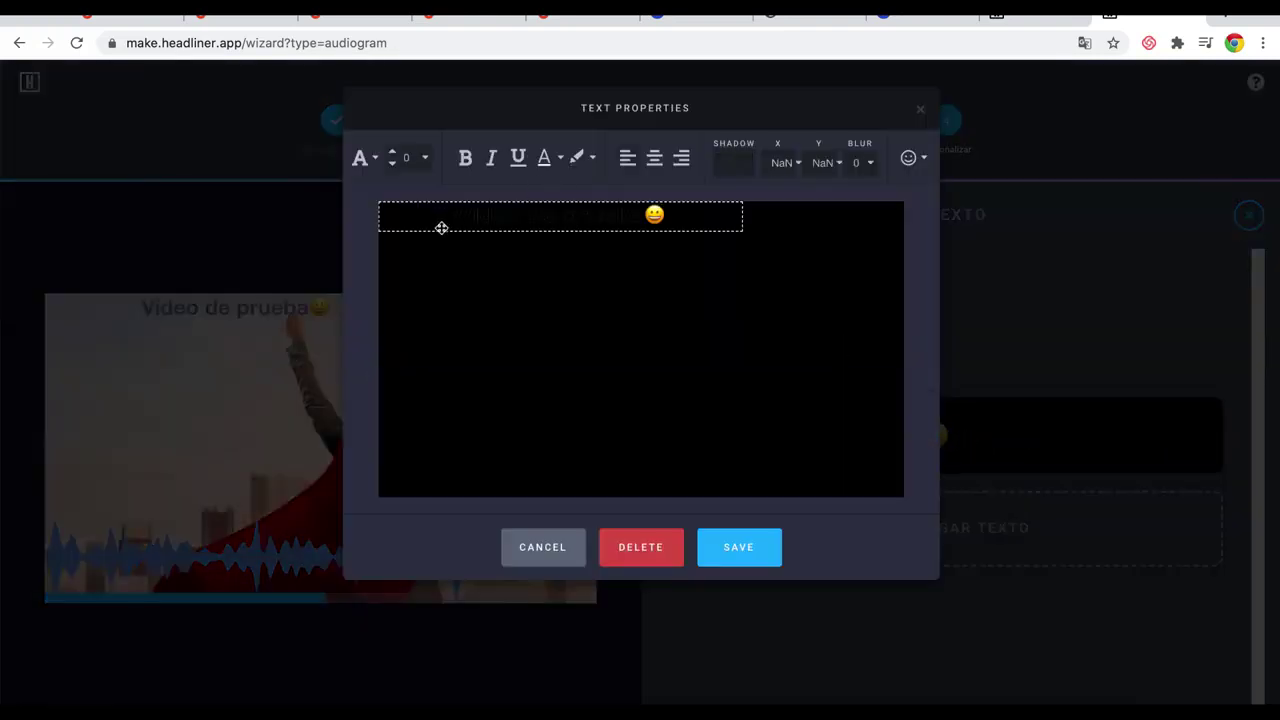
drag(450, 215, 522, 232)
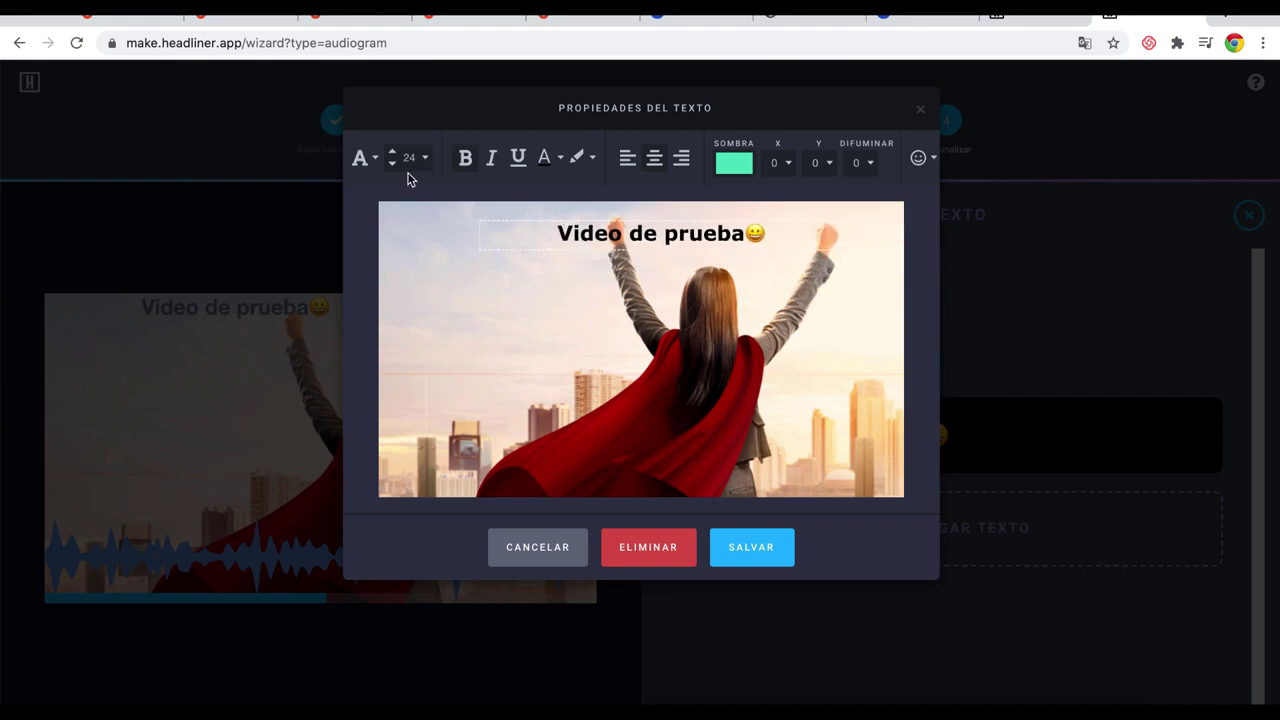
- Recolour the "Video de prueba" text white, save it and close the text settings
click(547, 160)
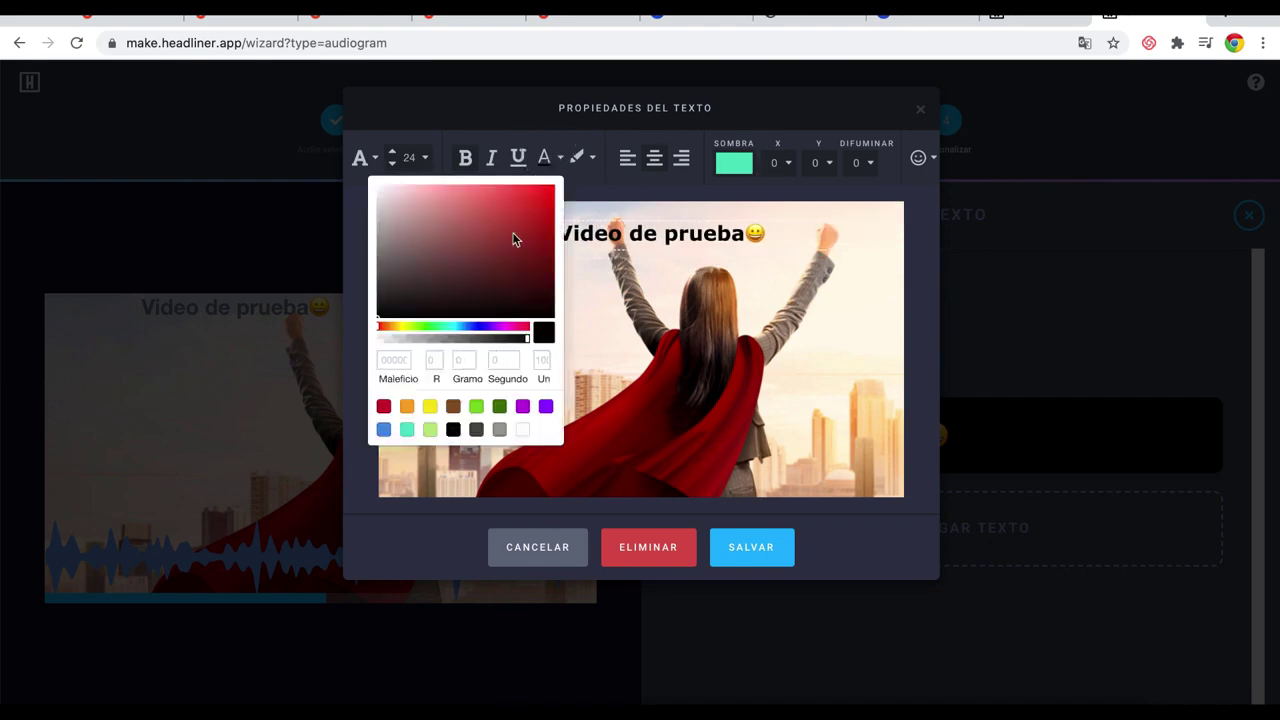
click(386, 432)
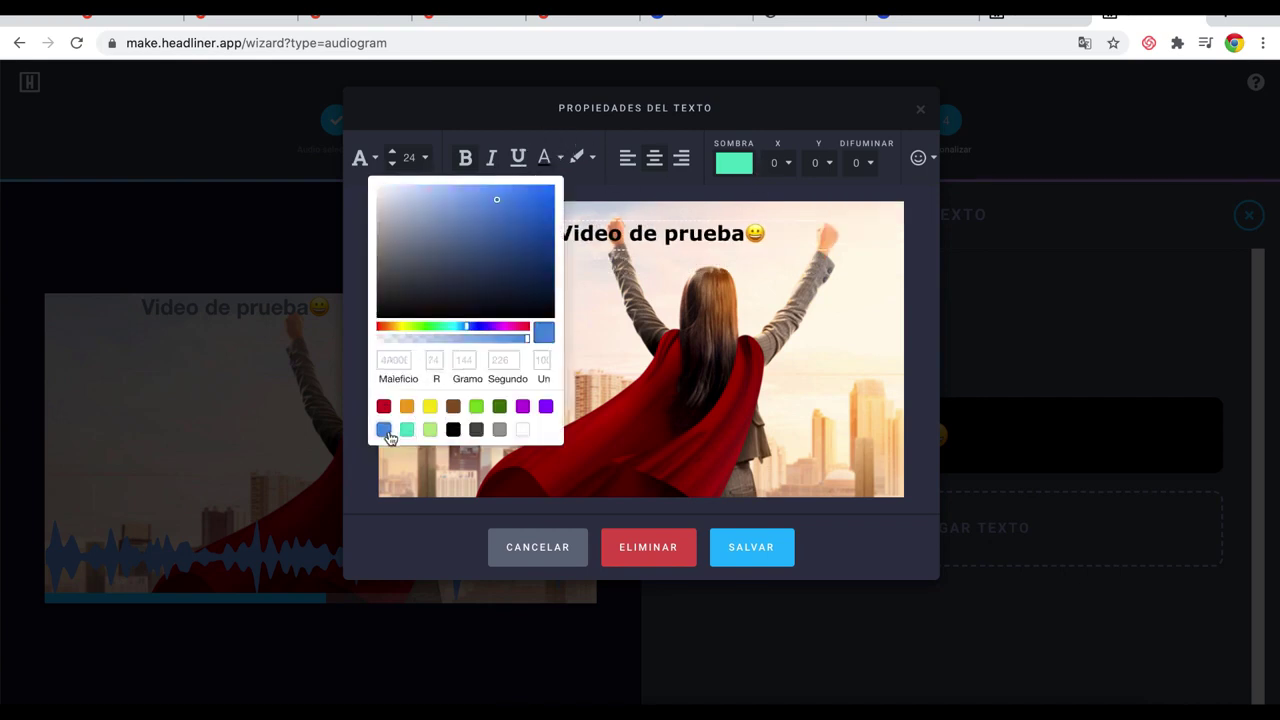
click(523, 431)
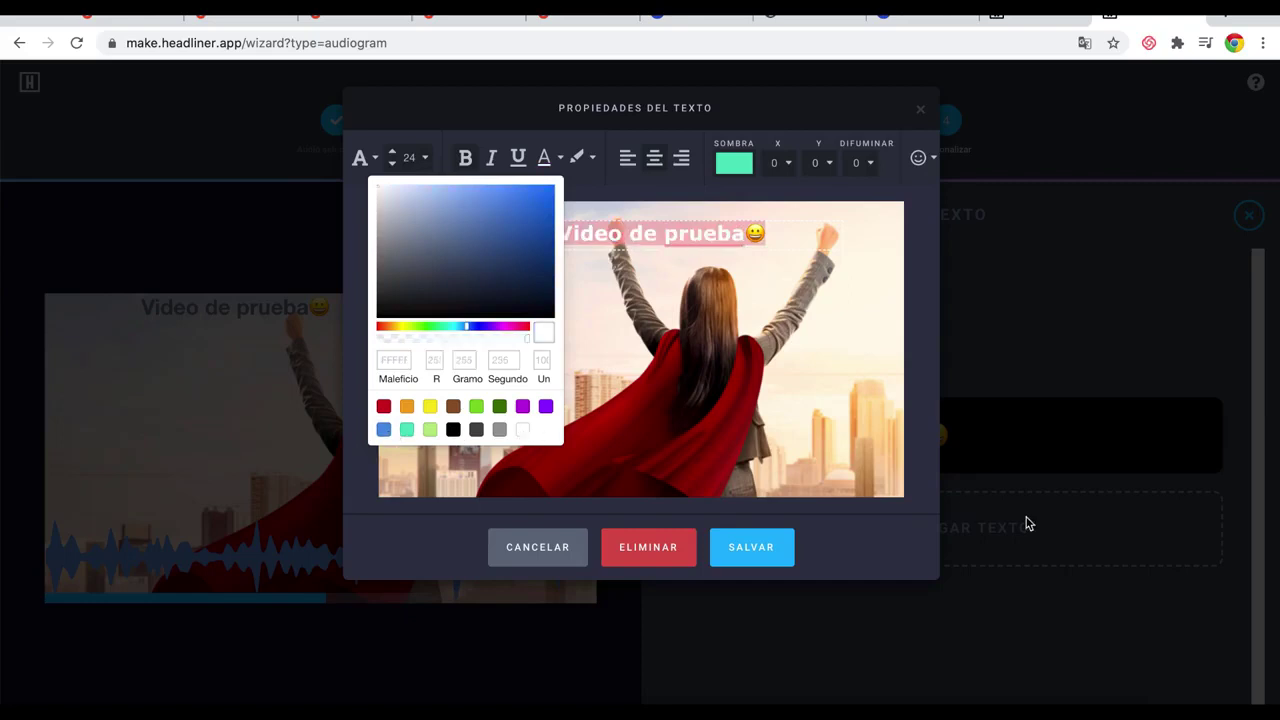
click(787, 555)
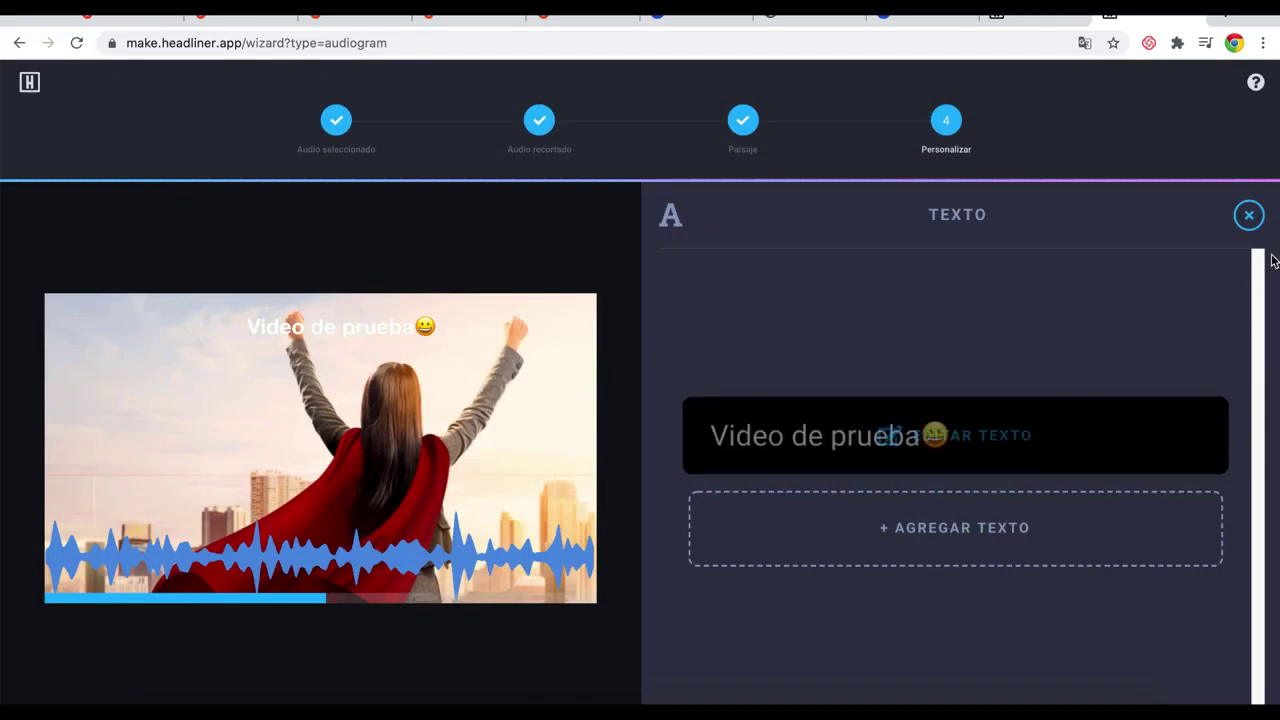
click(1249, 222)
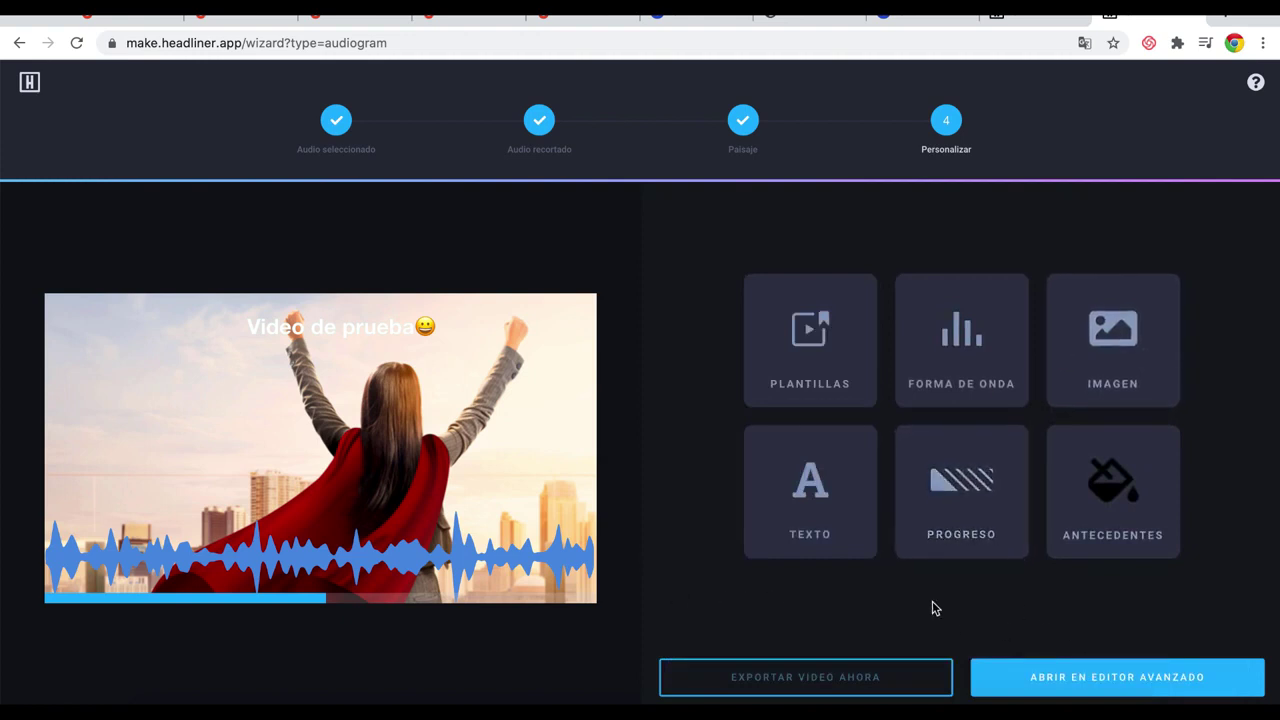
- Open the project in the advanced editor and dismiss the introductory hints and the waveform dialog
click(1065, 686)
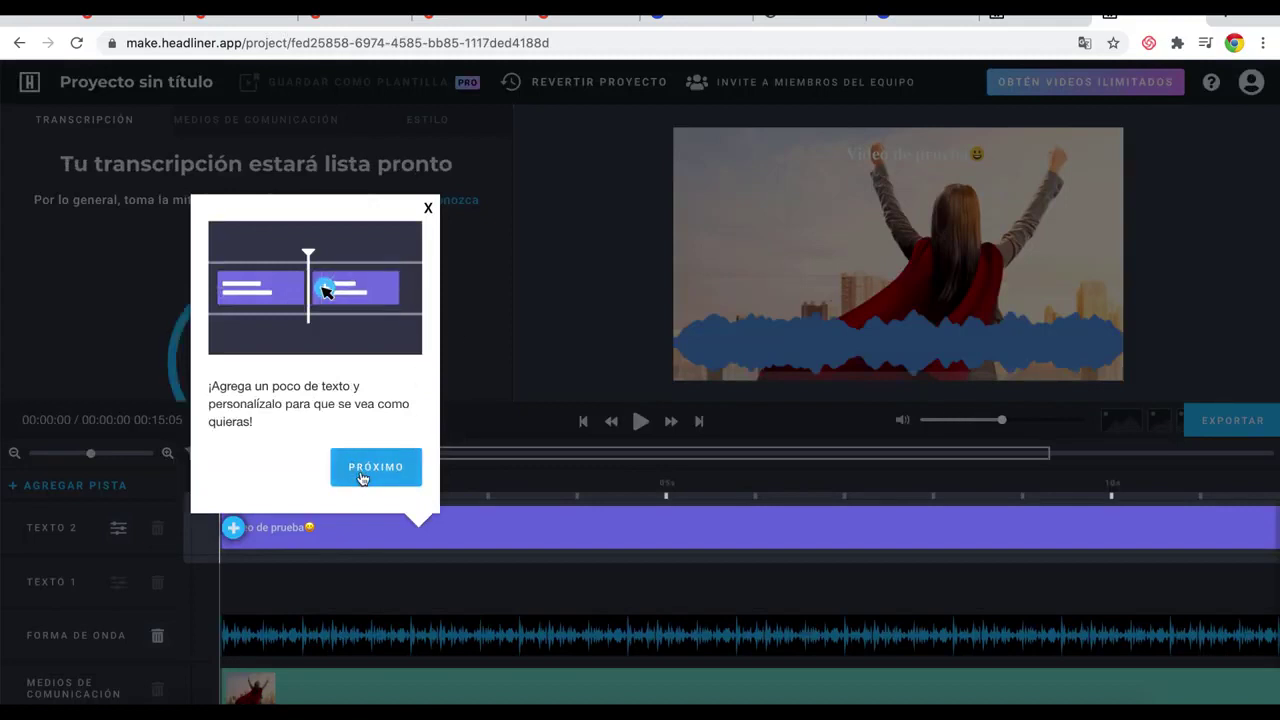
click(343, 466)
click(371, 477)
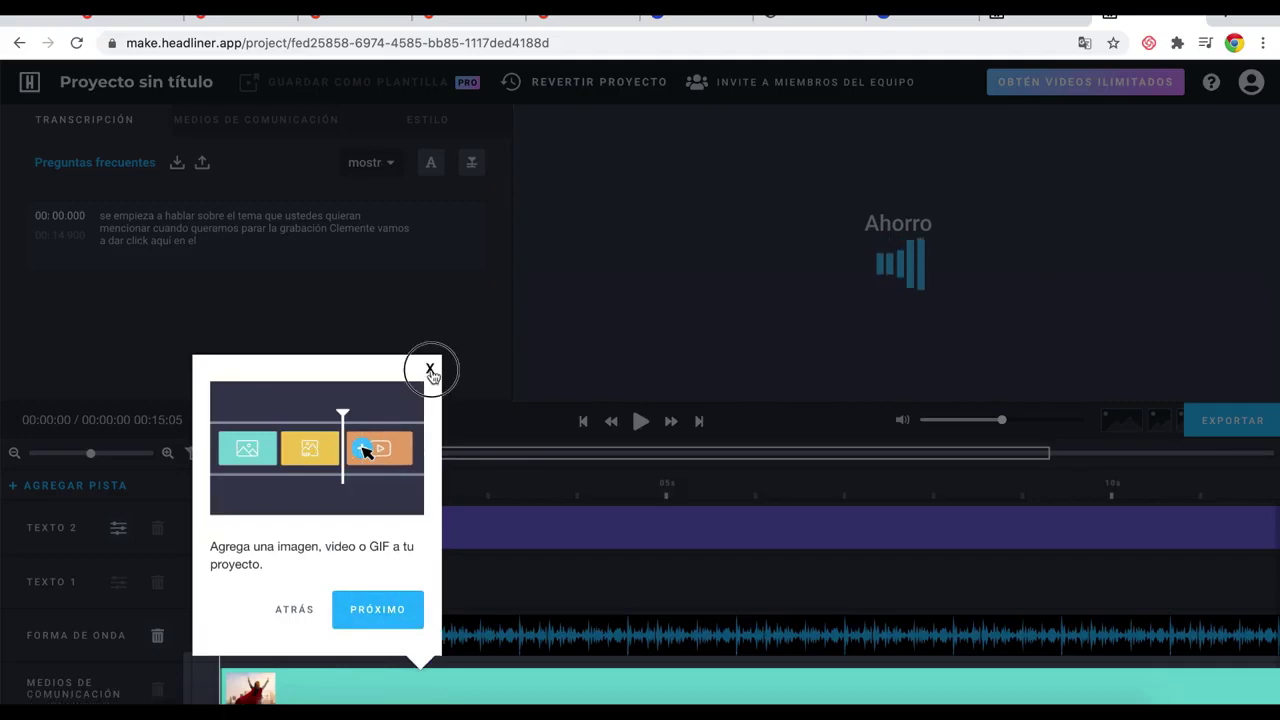
click(400, 600)
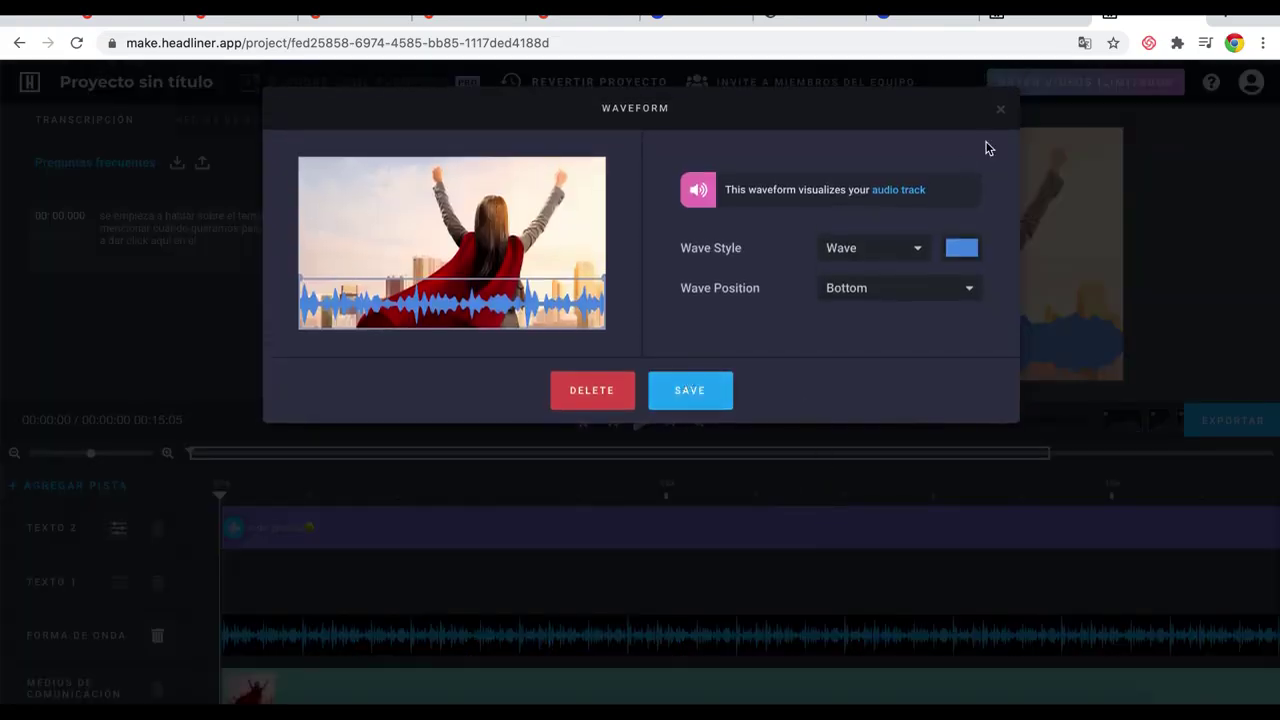
click(1000, 118)
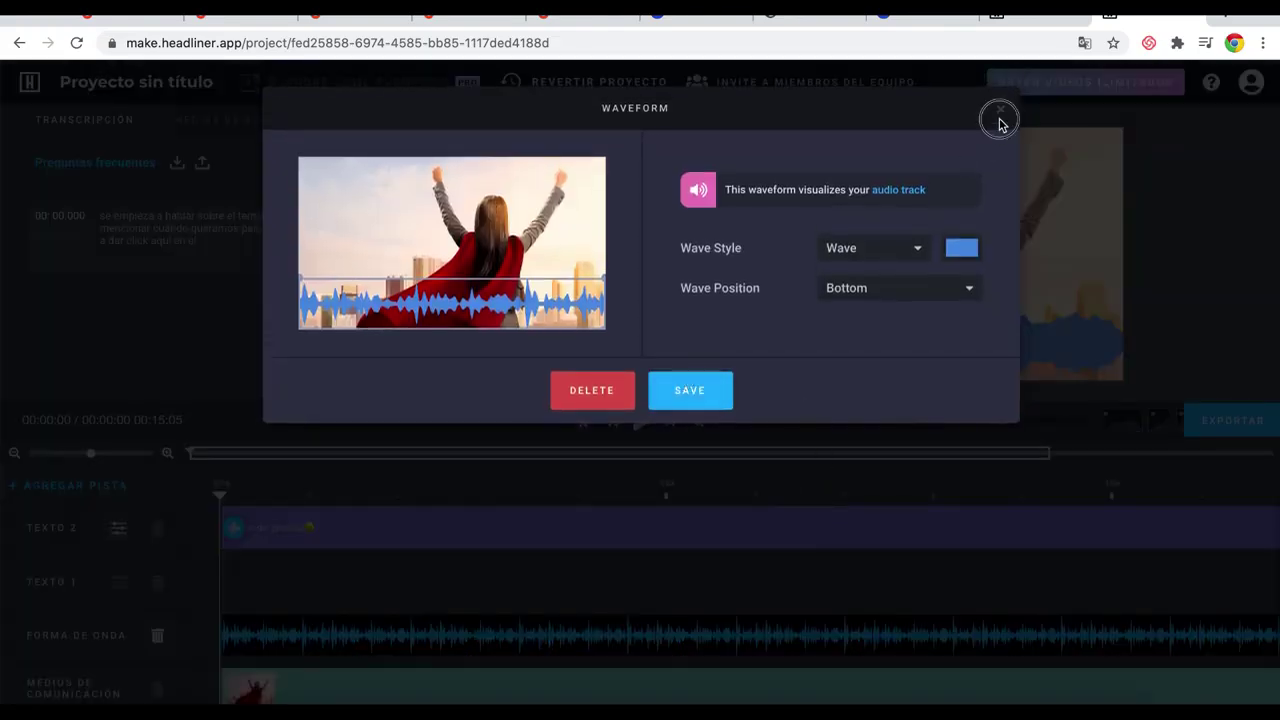
click(1000, 114)
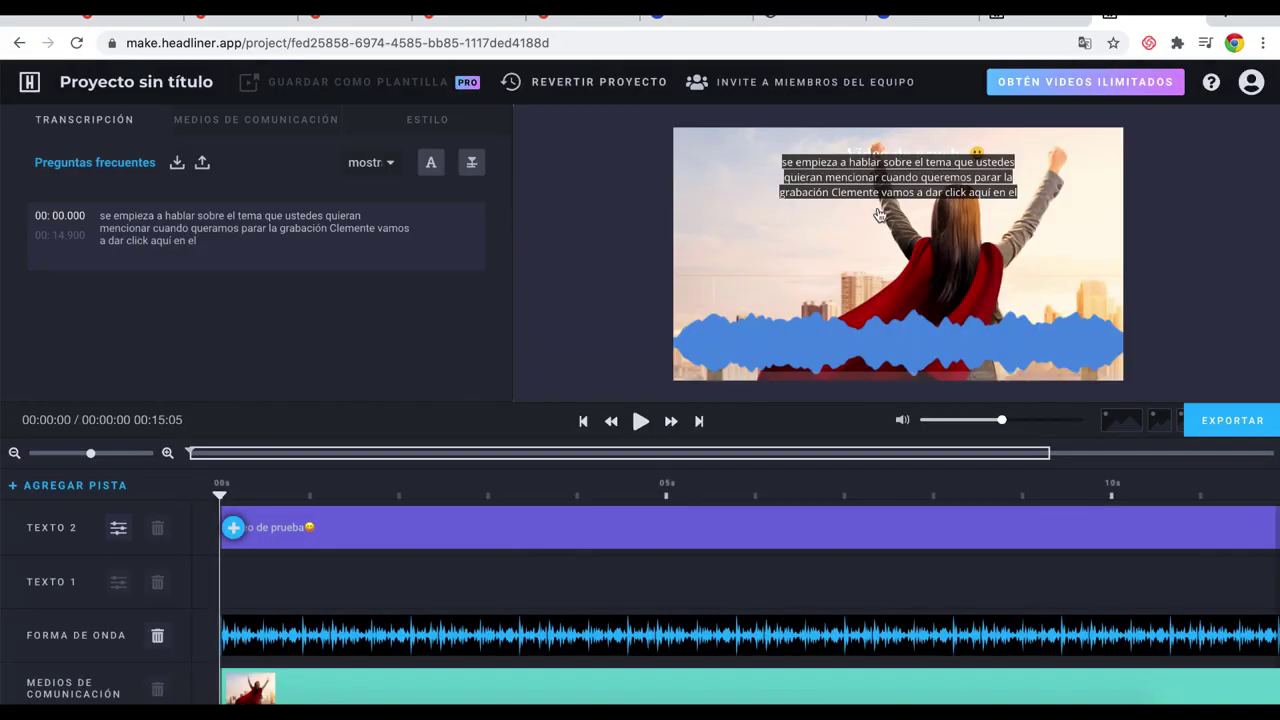
- Play and pause the video preview to check the automatic captions against the audio
click(855, 178)
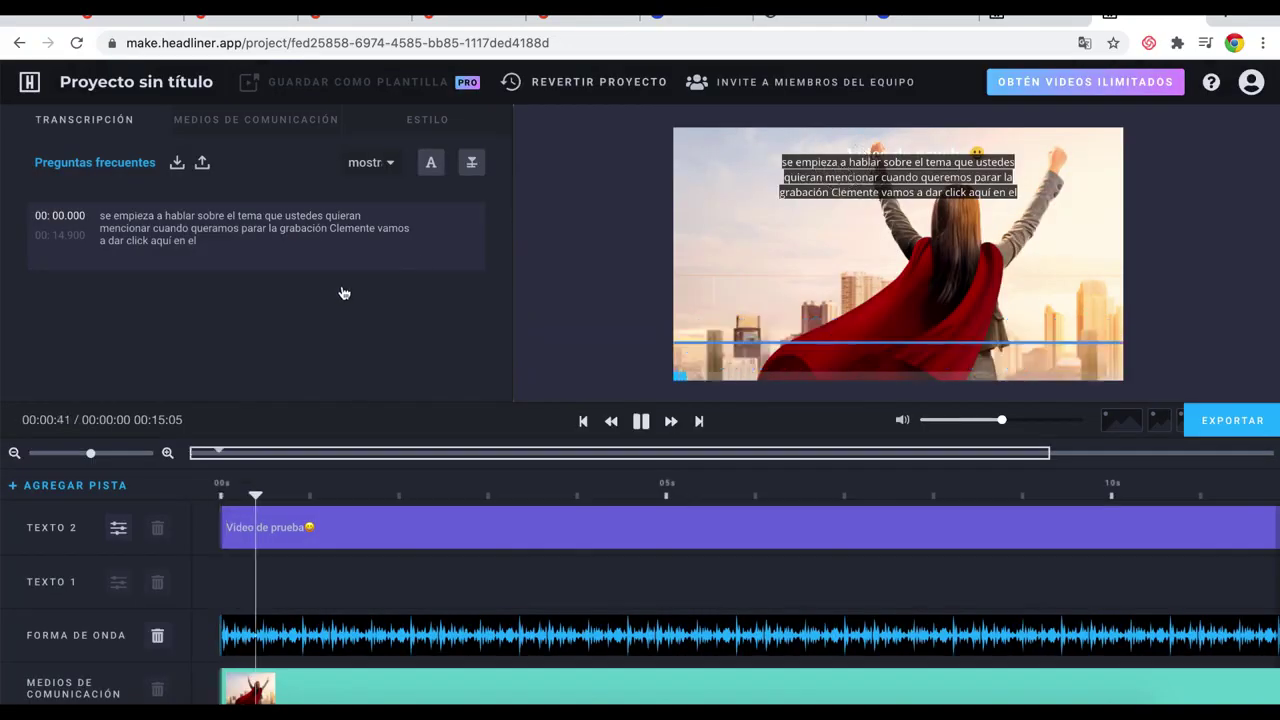
mouse_move(207, 249)
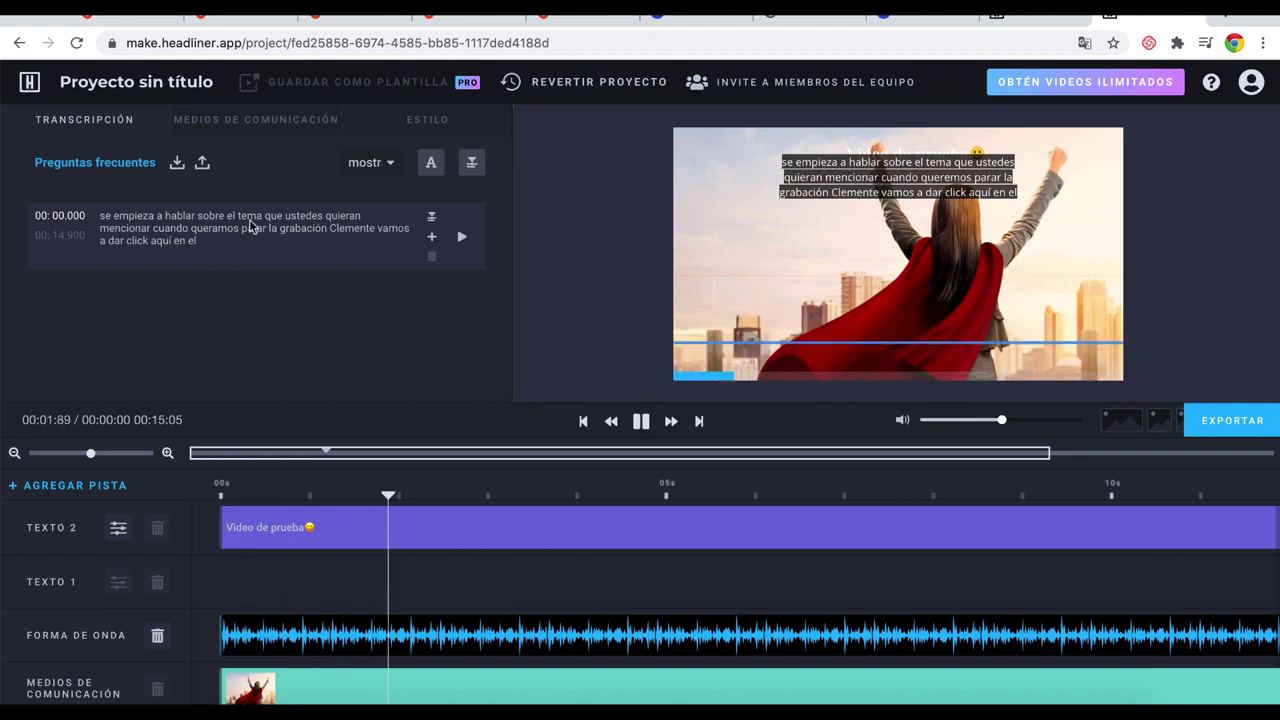
click(960, 243)
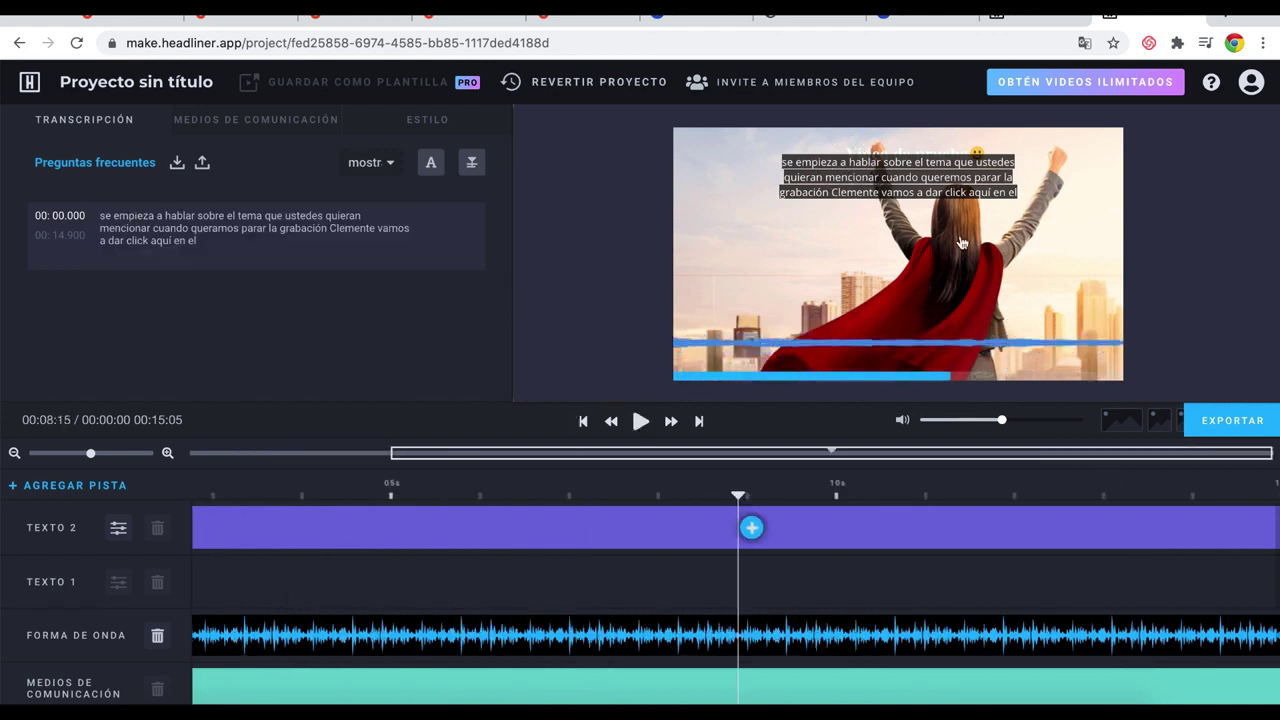
click(950, 183)
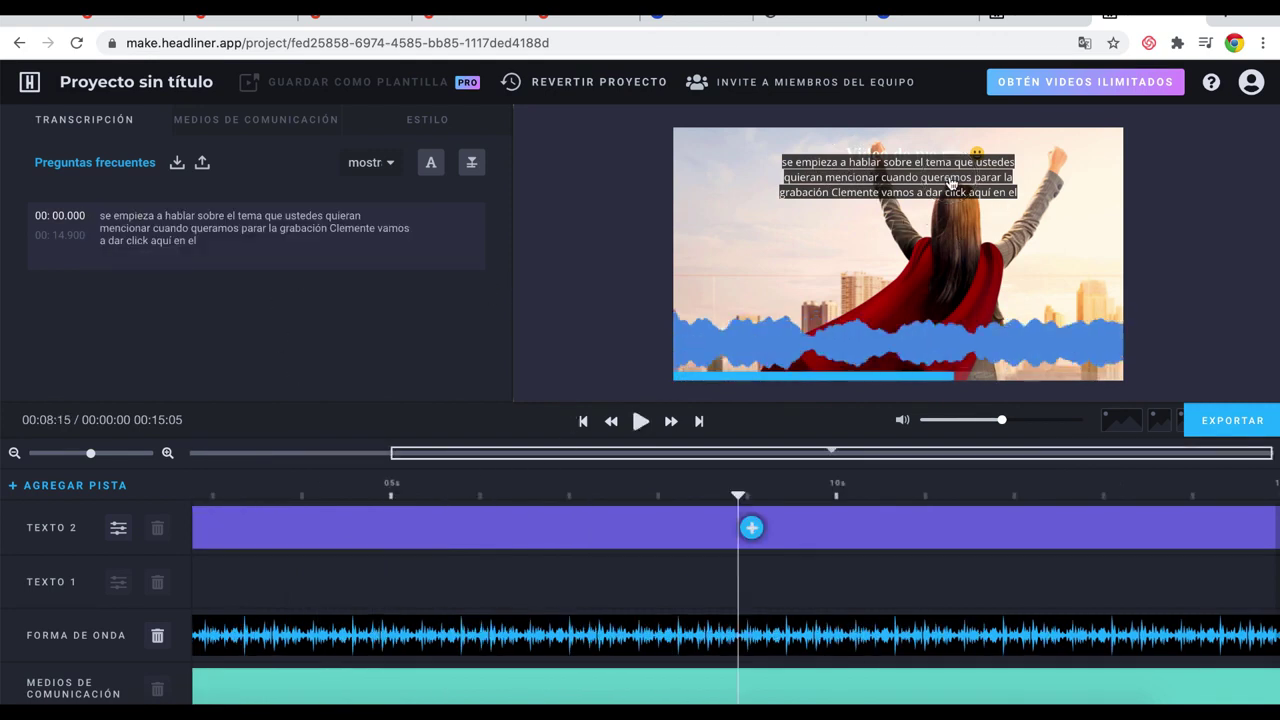
click(642, 422)
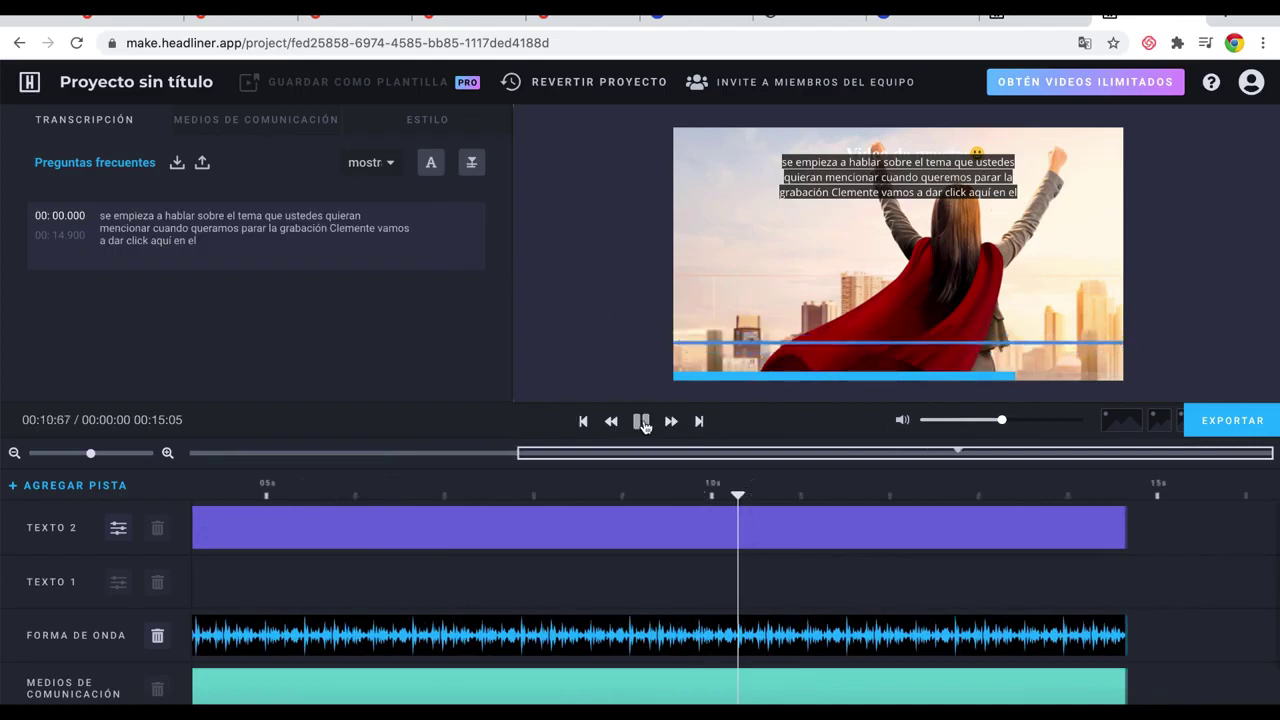
- Correct the transcript by capitalising the opening "Se" and replacing the word after "grabación" with "Para"
click(222, 250)
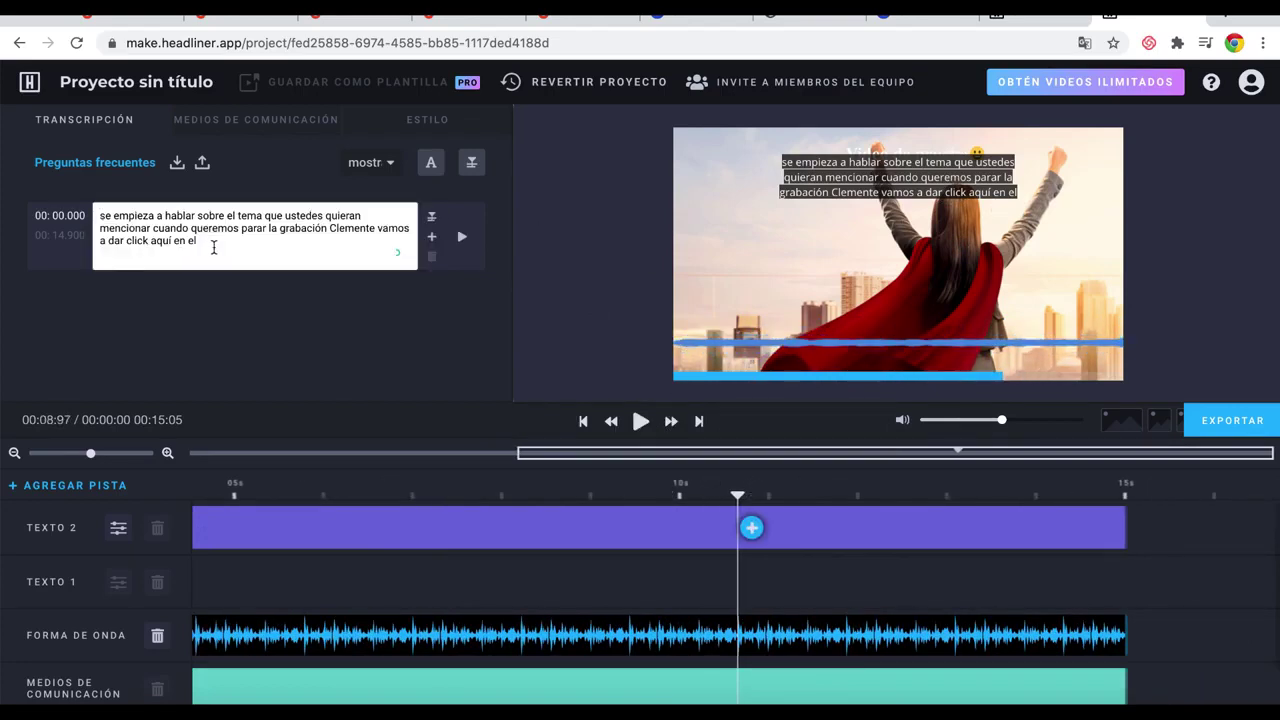
drag(208, 242, 98, 212)
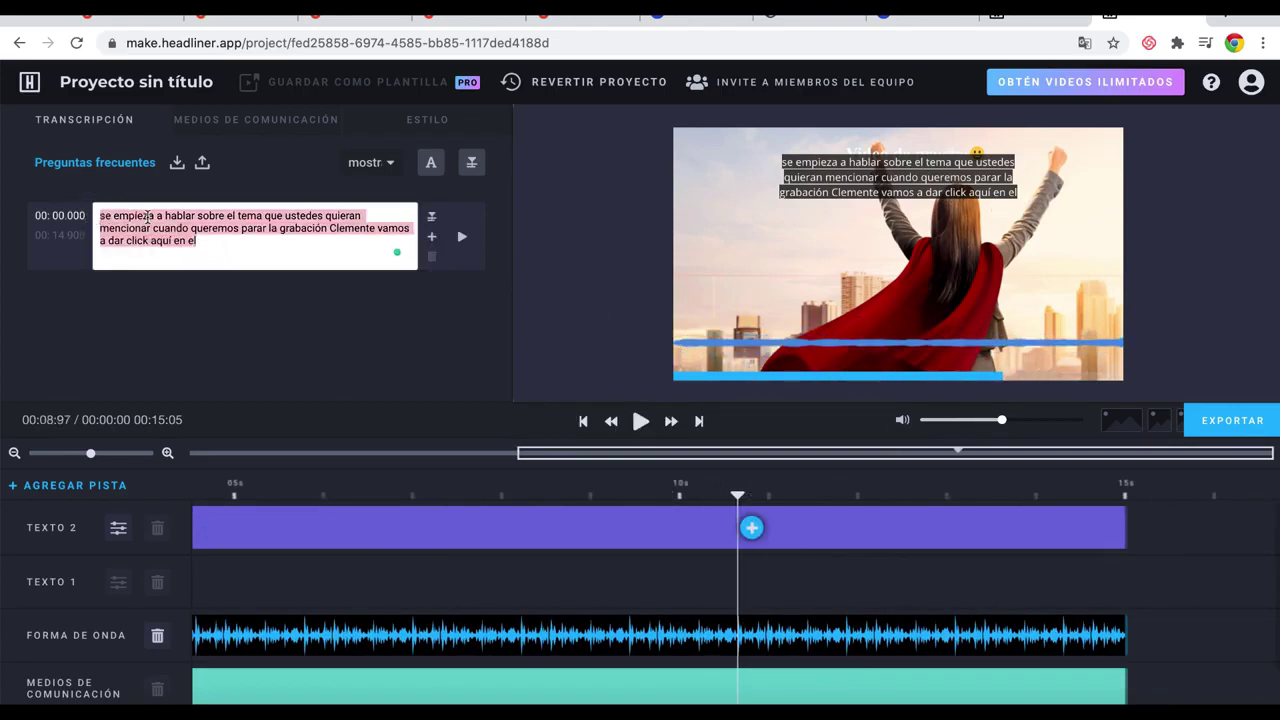
click(192, 228)
click(105, 216)
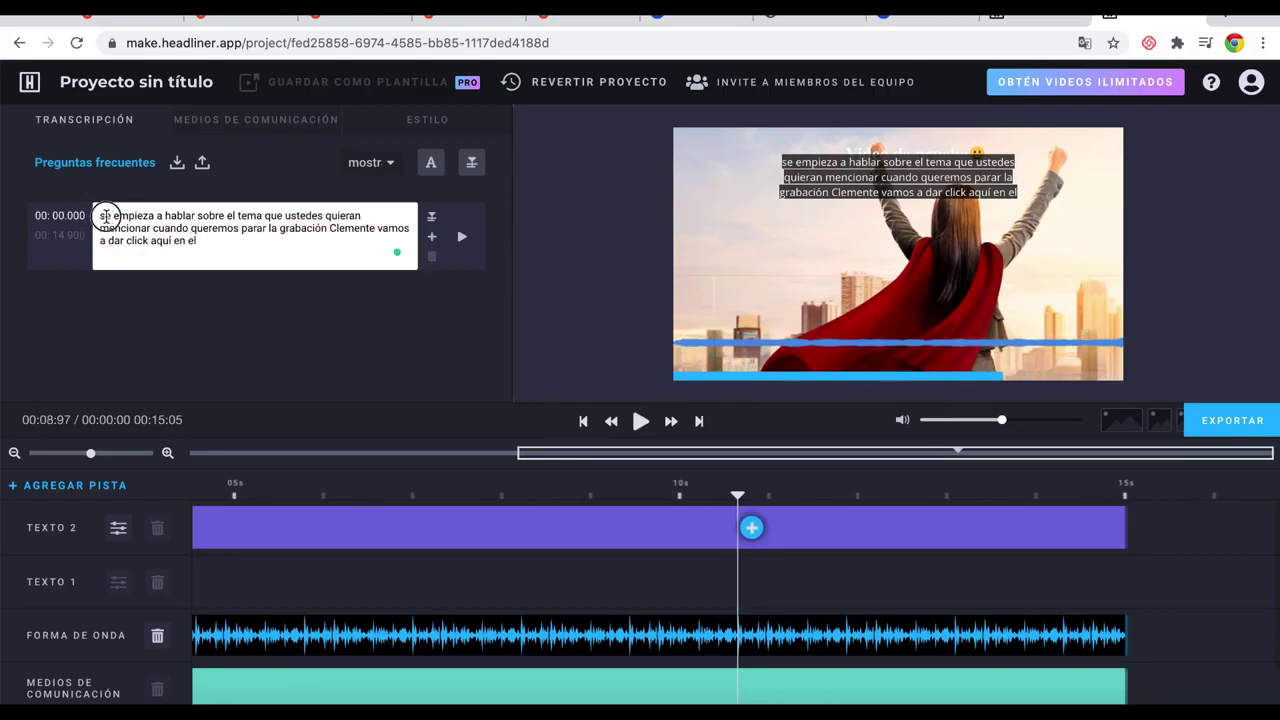
key(BackSpace)
text(S)
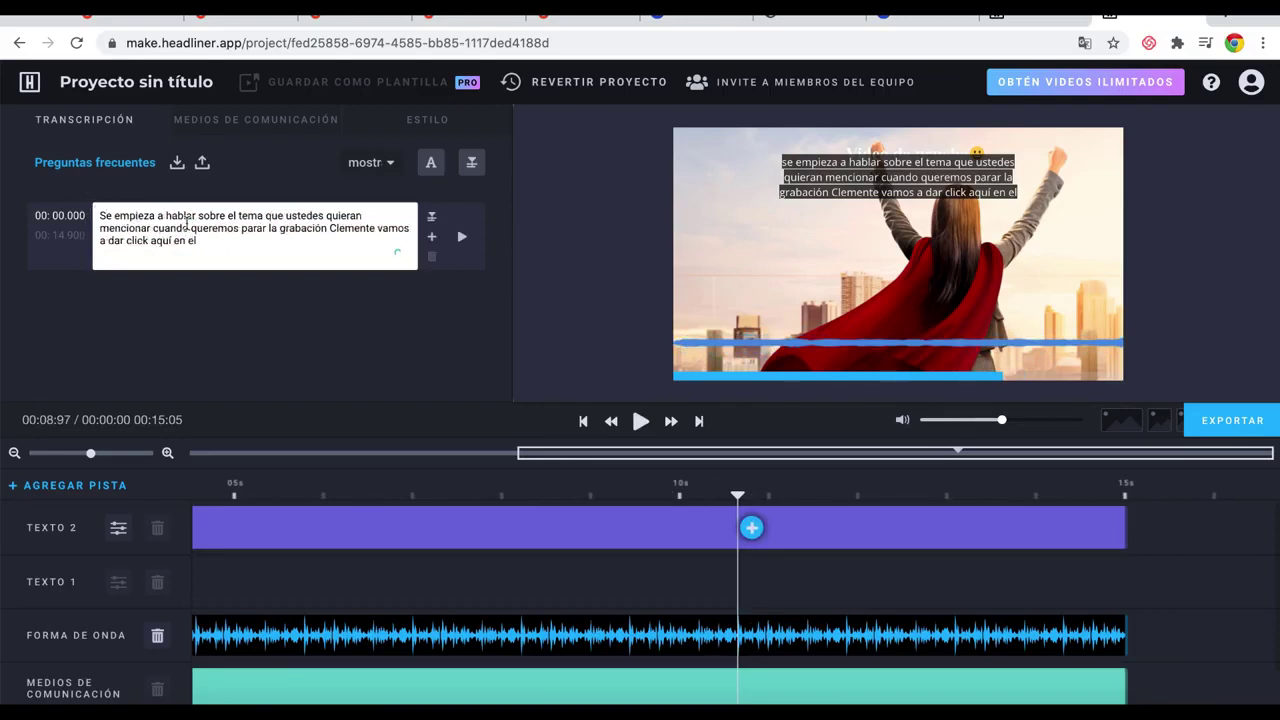
double_click(360, 228)
text(Para)
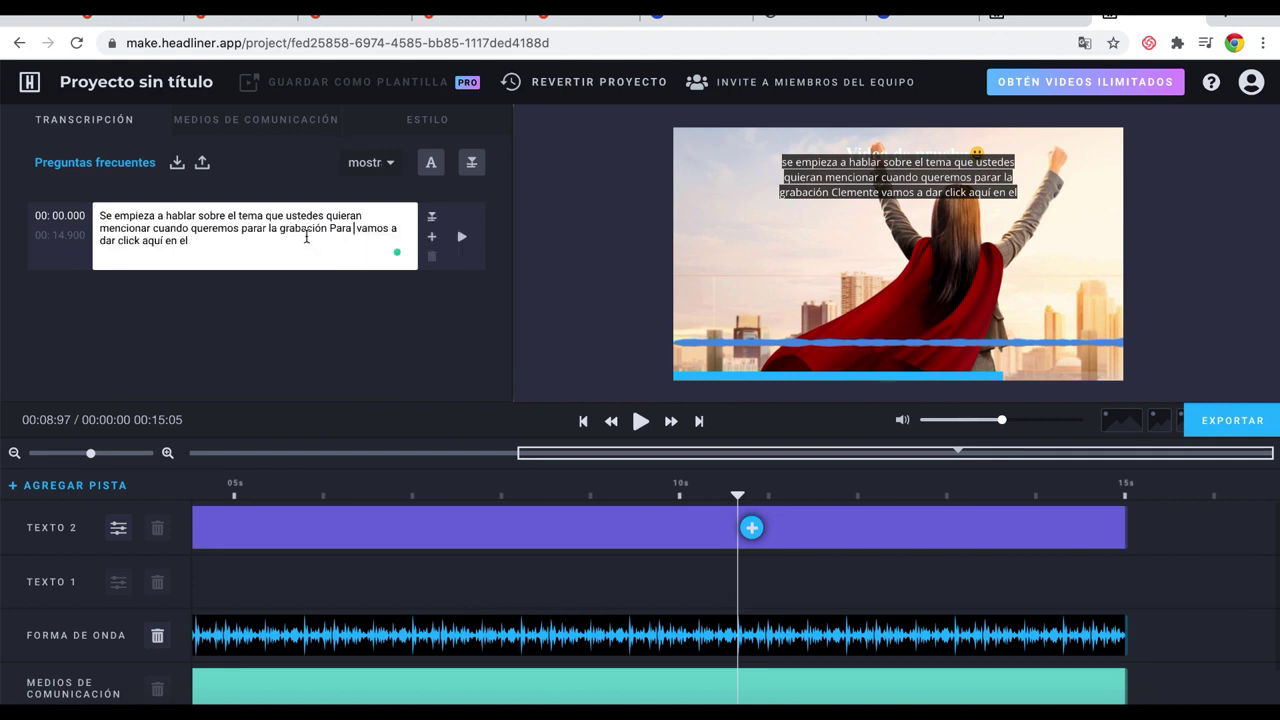
- Look at the subtitle style options, cancel them and move the playhead to the end of the timeline
drag(262, 240, 106, 214)
click(429, 163)
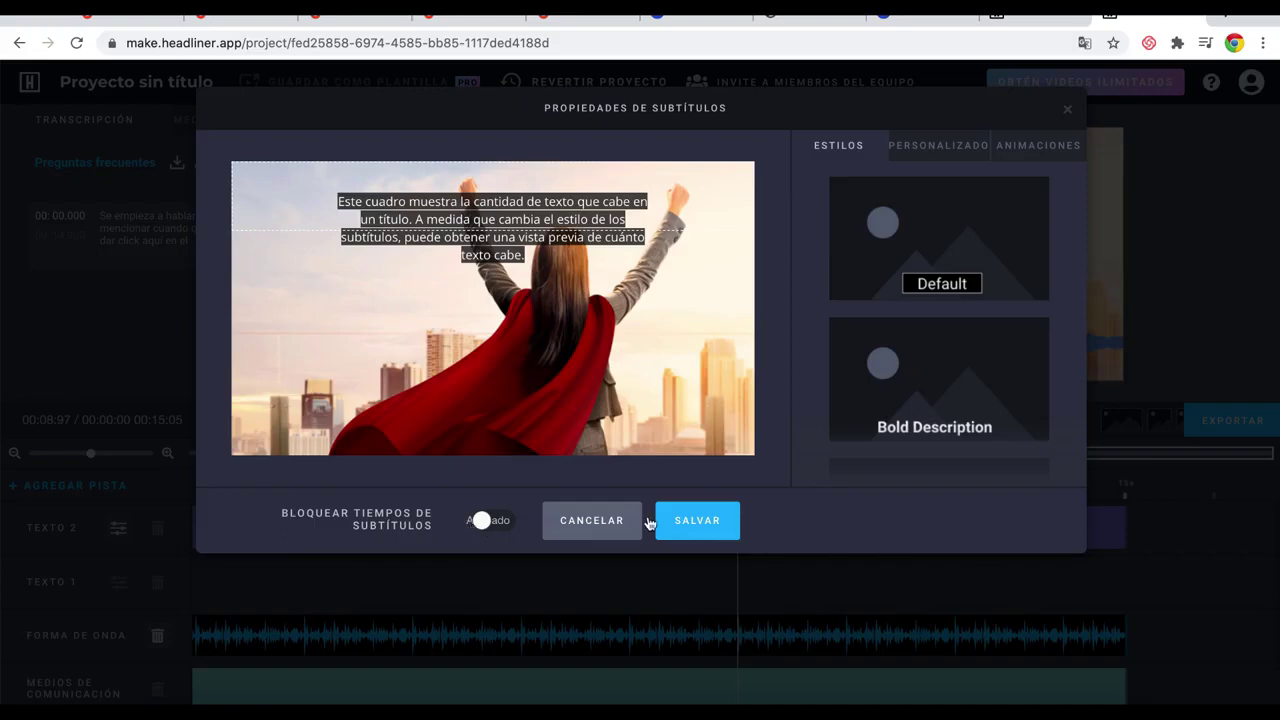
click(591, 530)
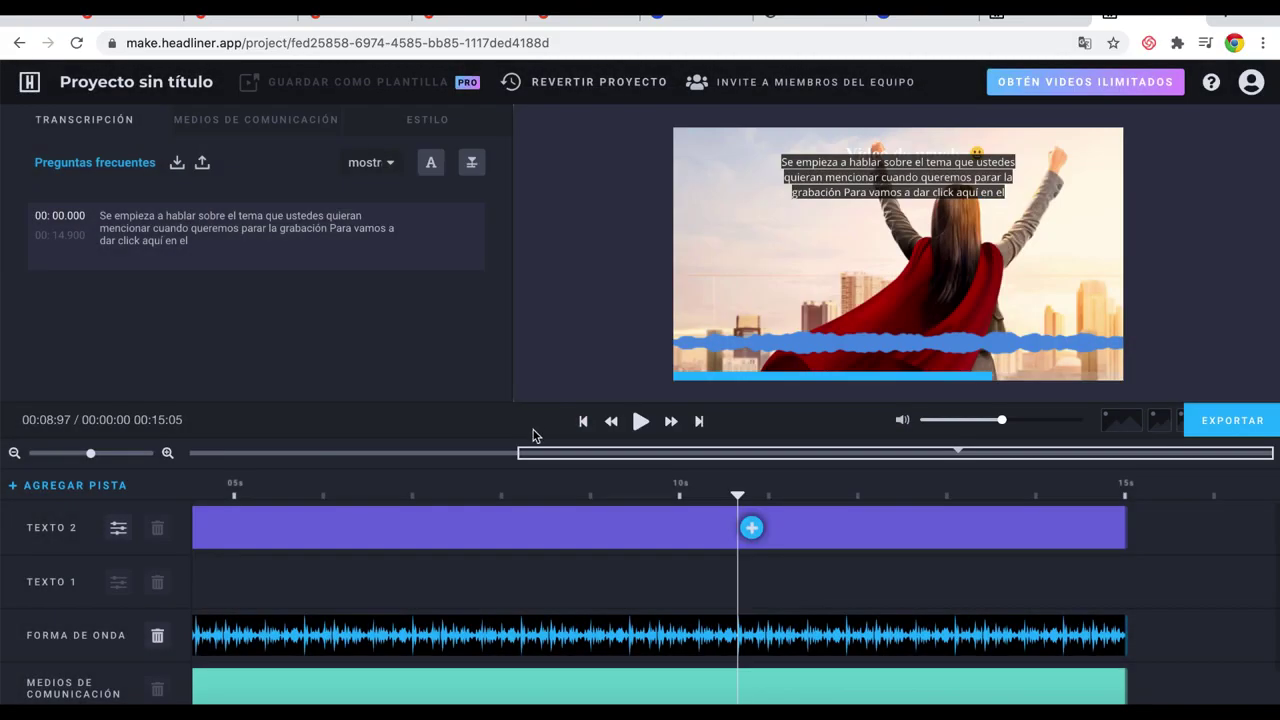
click(1177, 576)
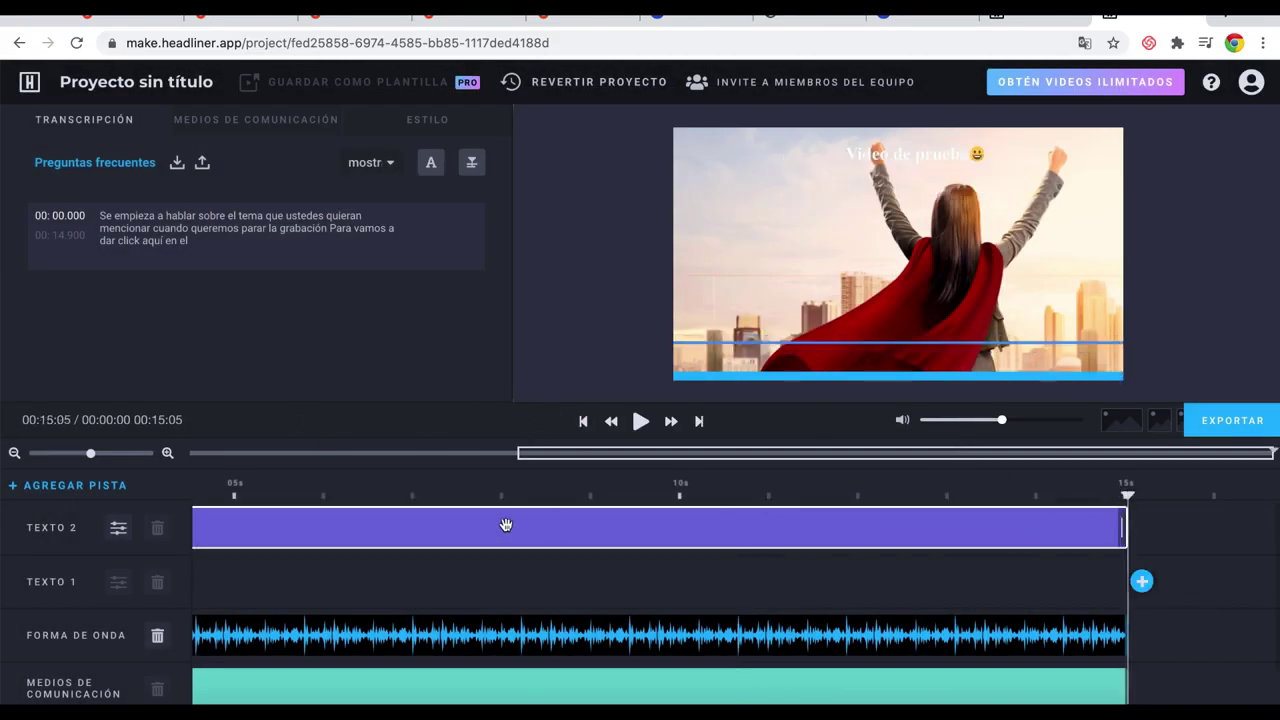
- Export the video at frame rate 24, High quality and size 720p: 1280x720
click(1244, 428)
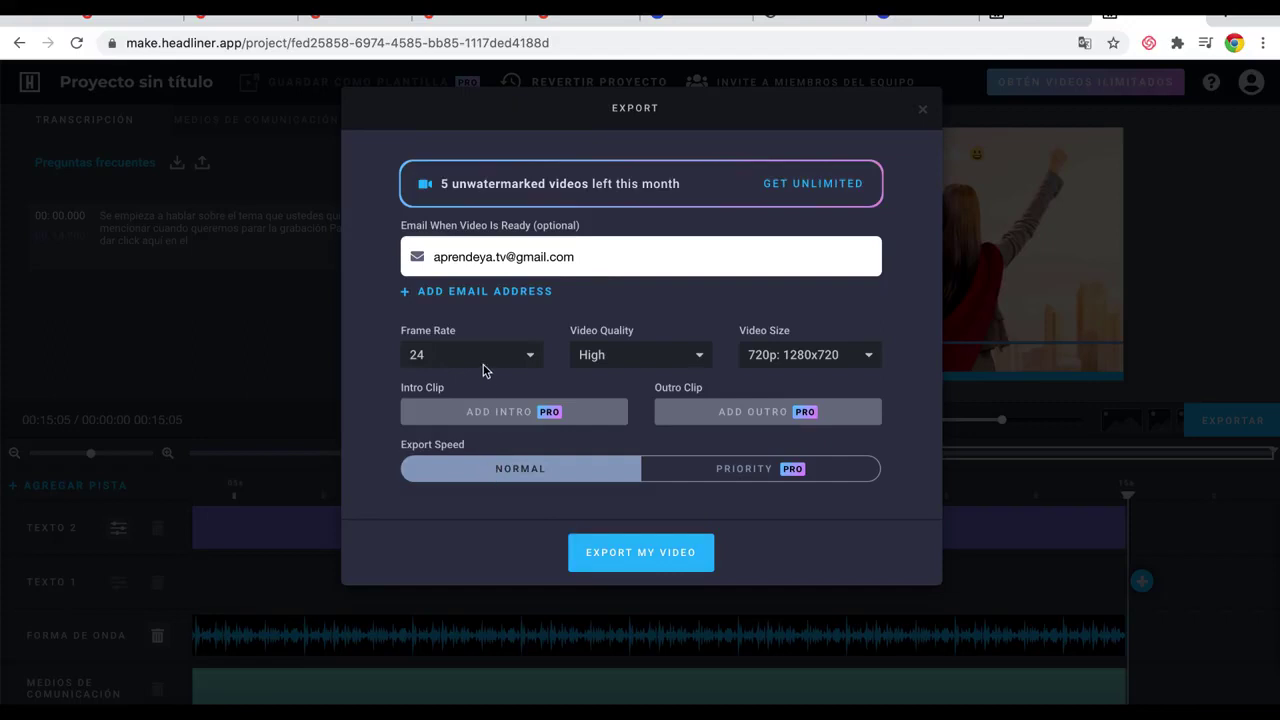
click(689, 361)
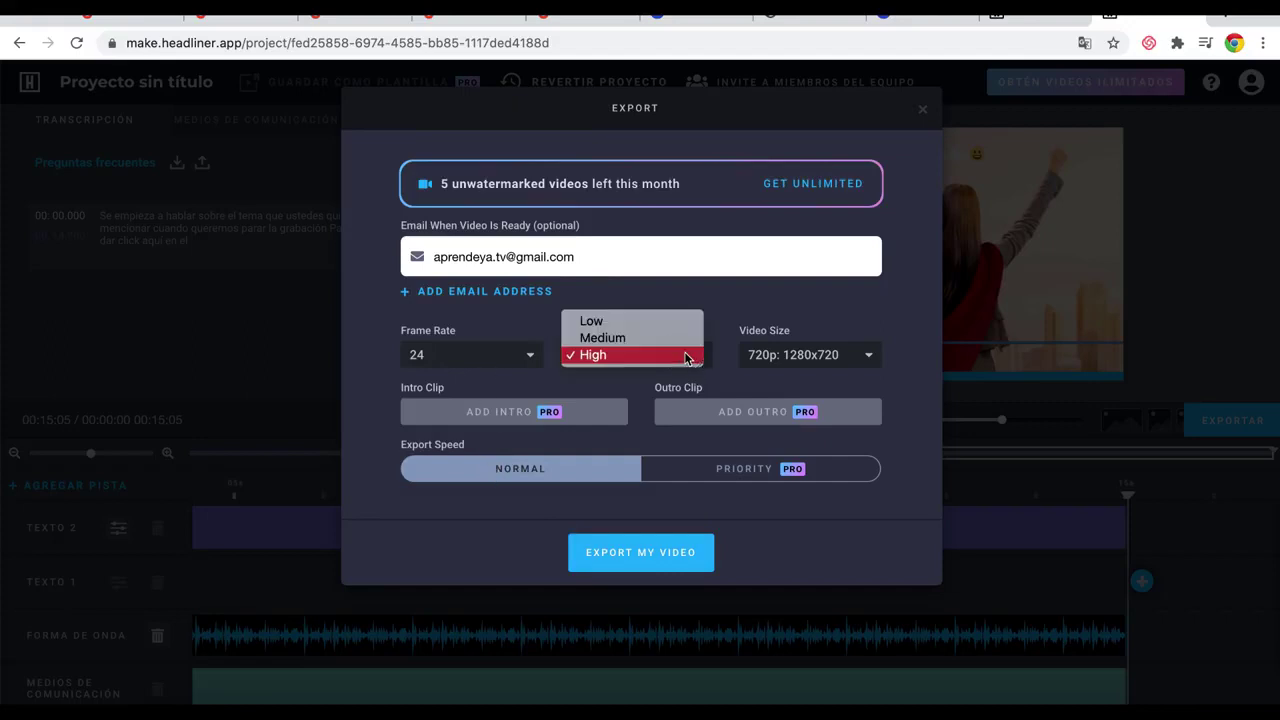
click(615, 357)
click(505, 360)
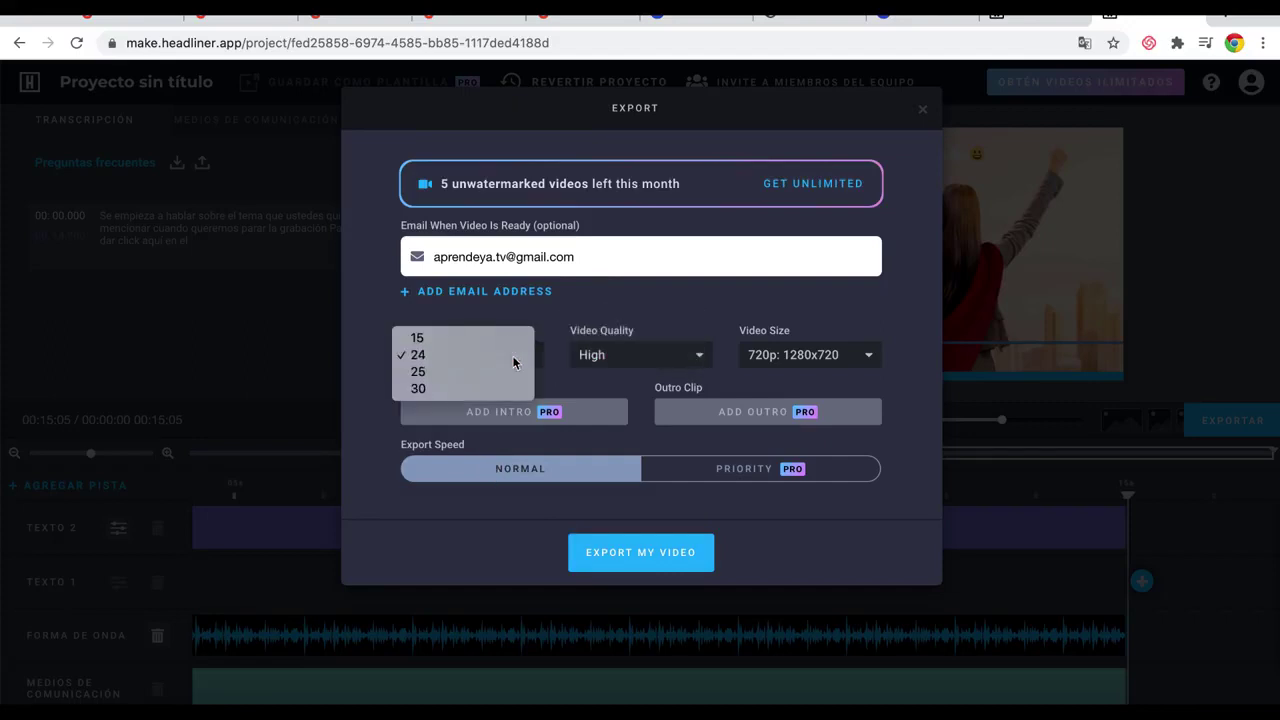
click(514, 360)
click(823, 368)
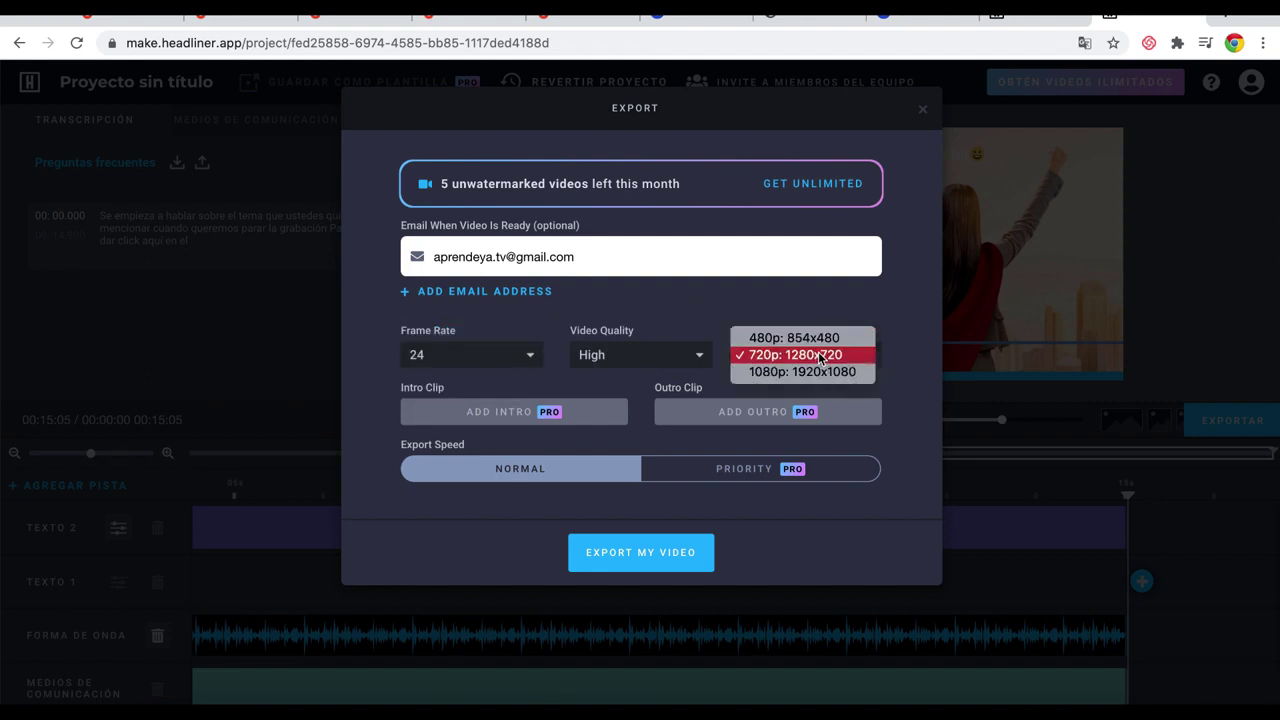
click(820, 356)
click(623, 560)
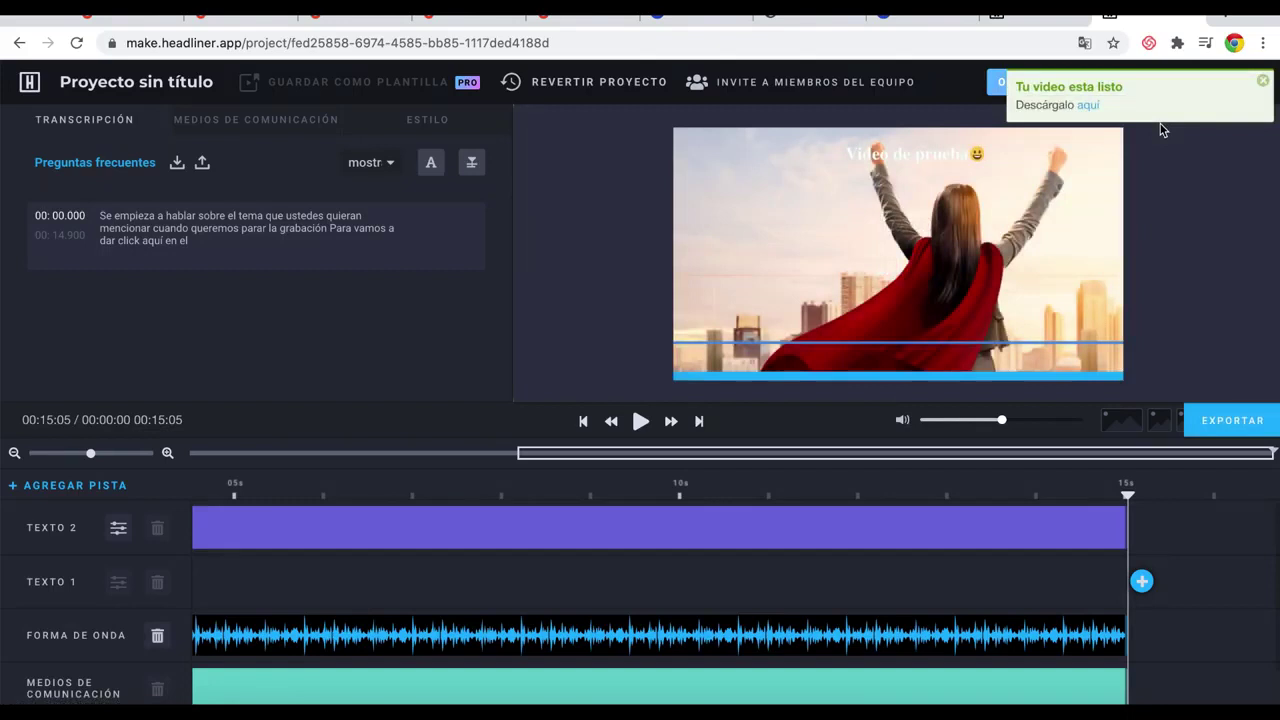
- Open the finished video's download page and bring up its option to save to Google Drive
click(1085, 107)
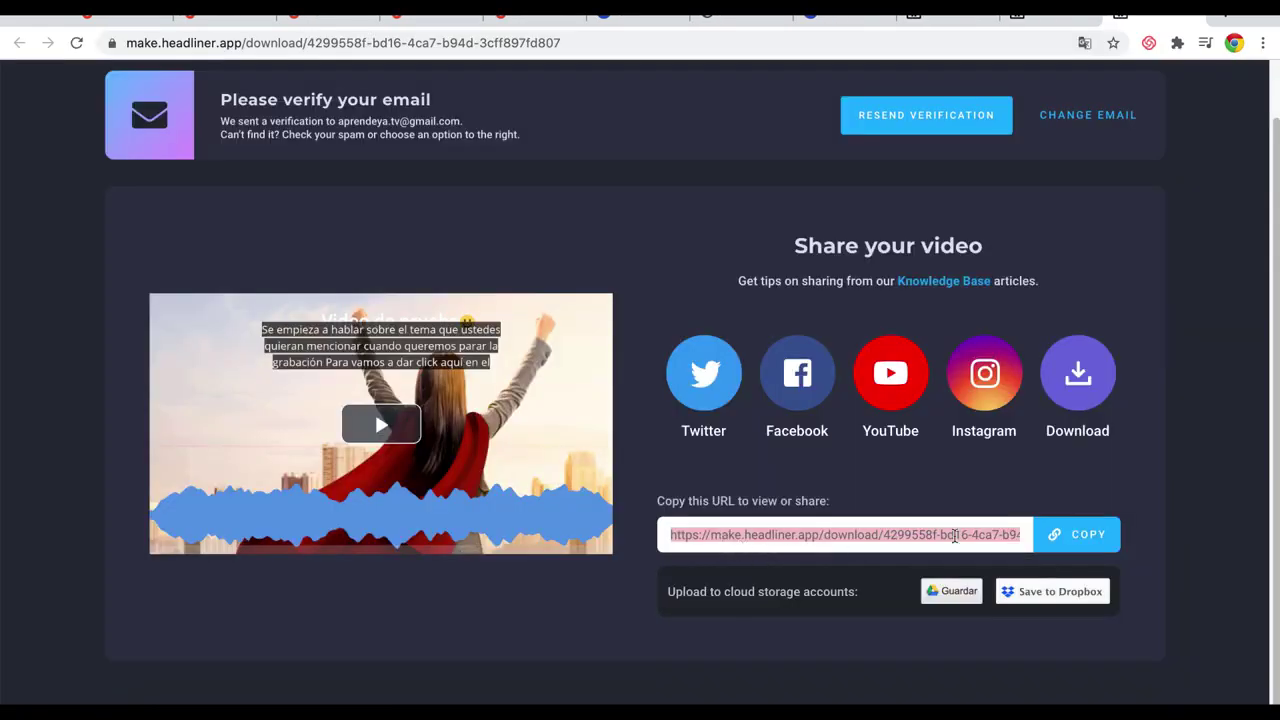
mouse_move(967, 603)
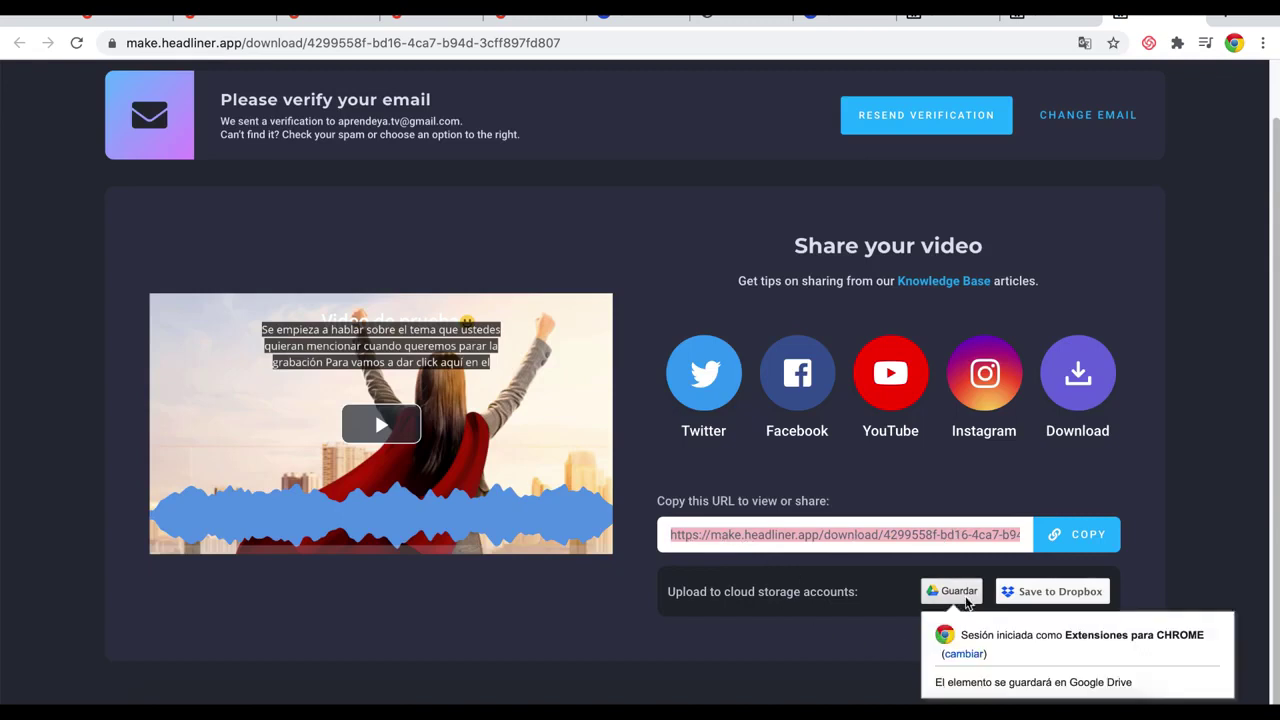
click(932, 592)
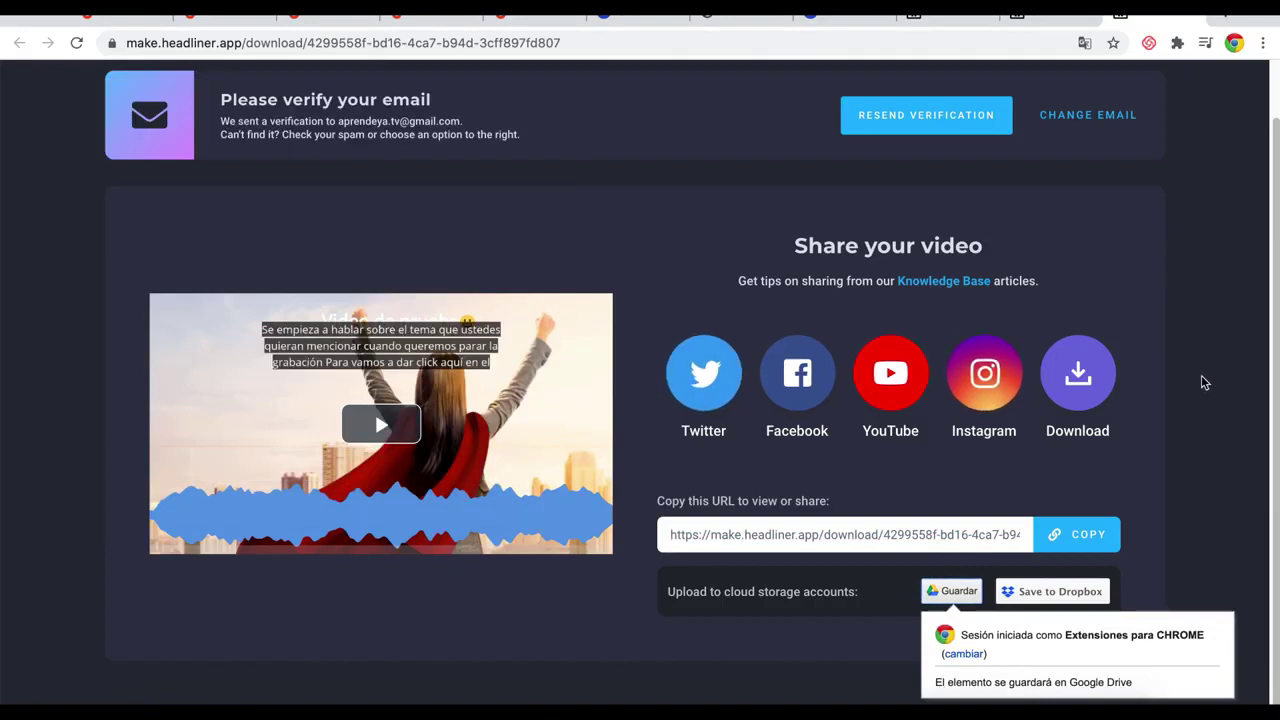
click(1228, 569)
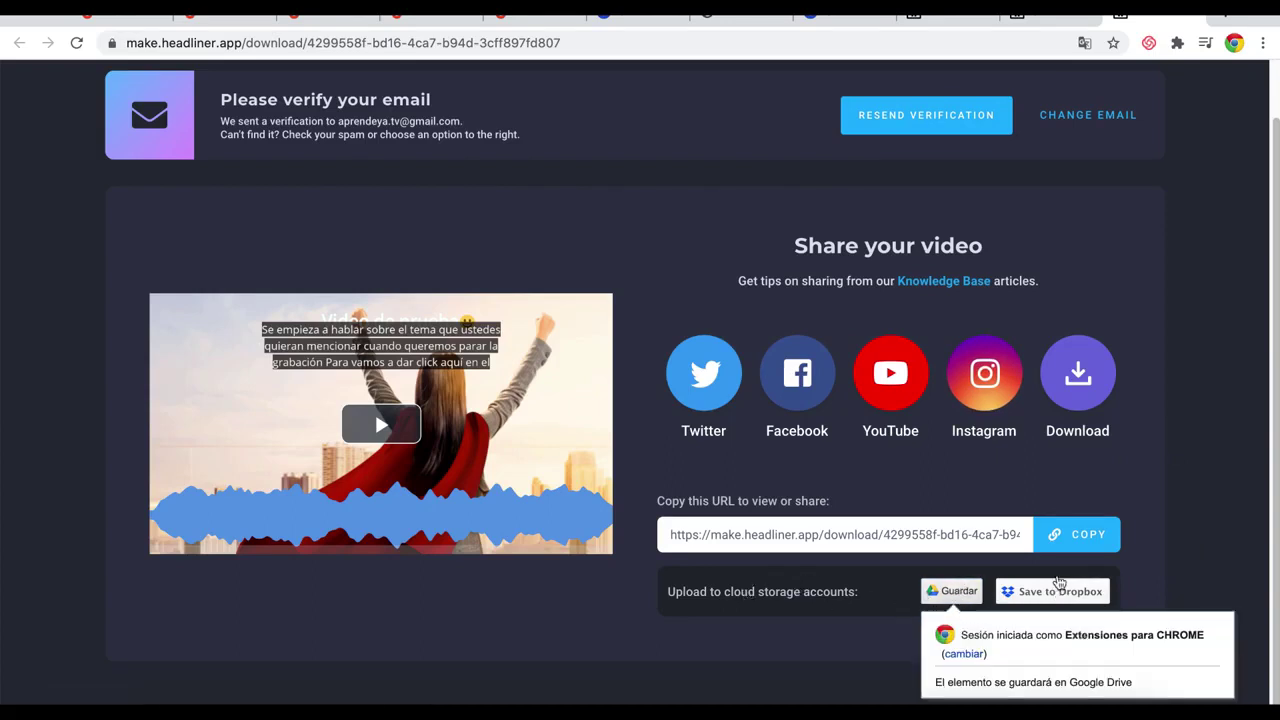
- Copy the video's share URL and load it in a new browser tab
click(1107, 538)
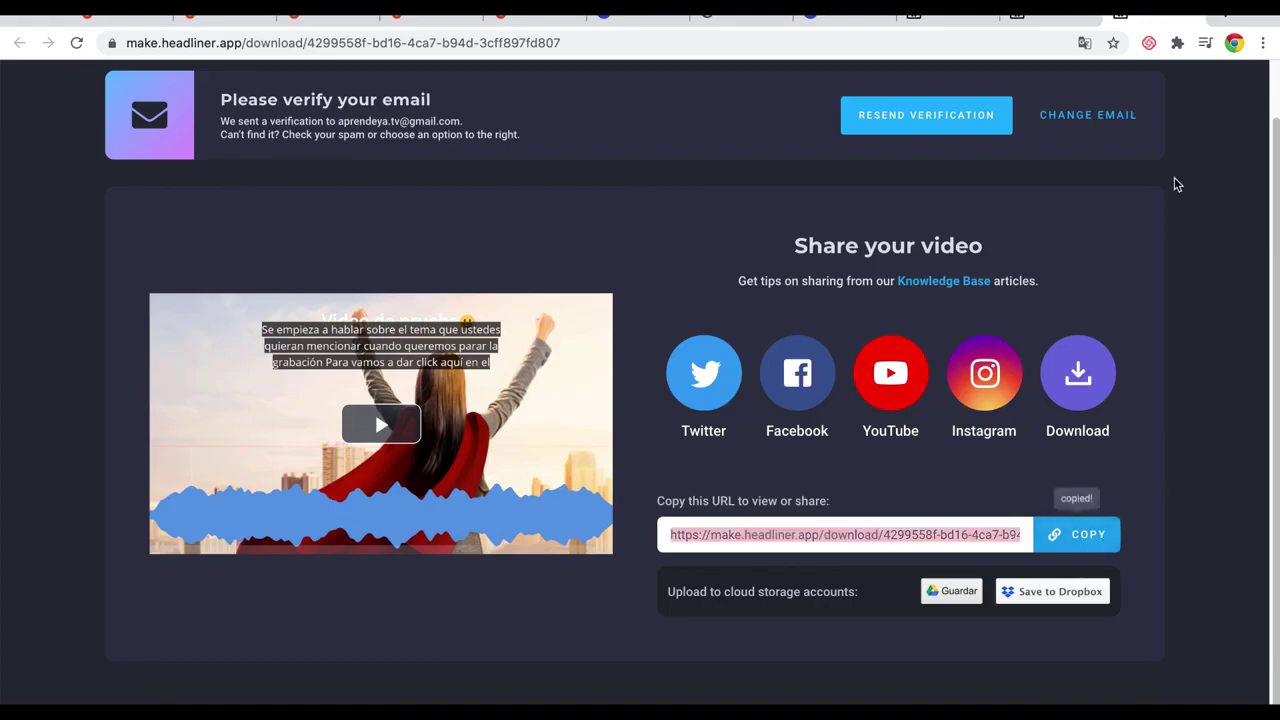
click(1228, 20)
key(ctrl+v)
key(Return)
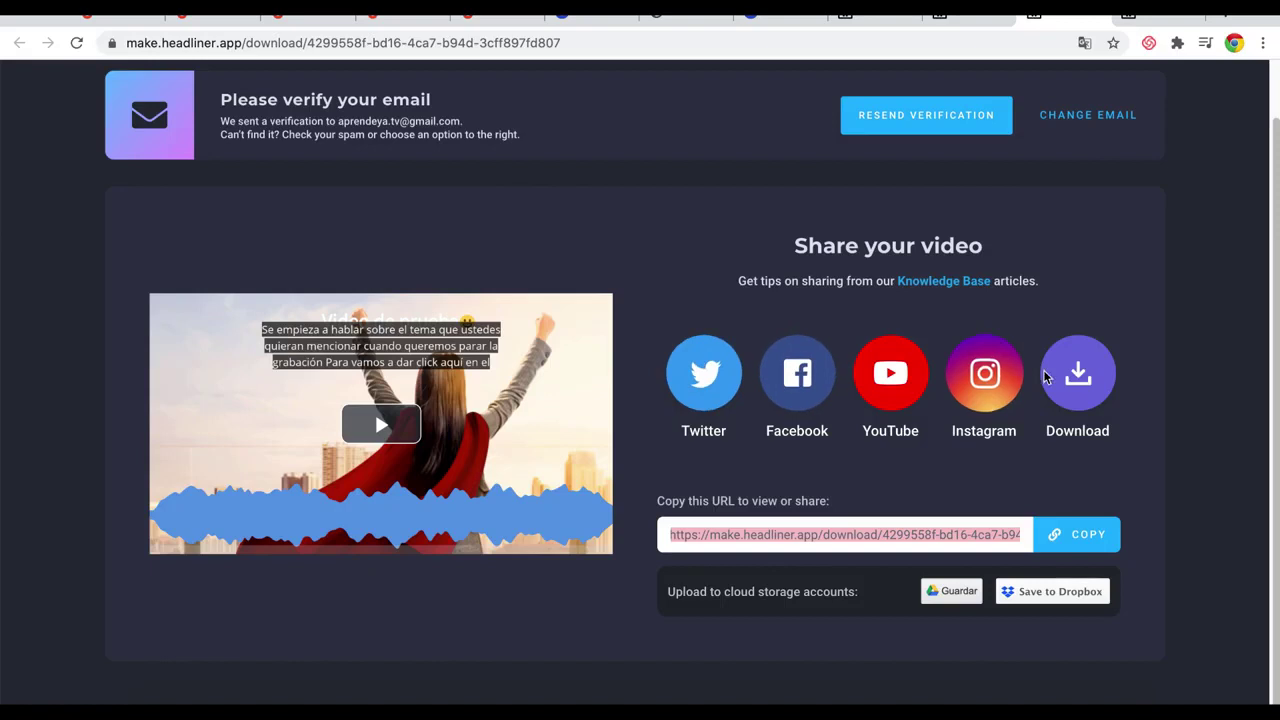
- Download the finished video from the sharing page and open the downloaded MP4 file
click(1092, 388)
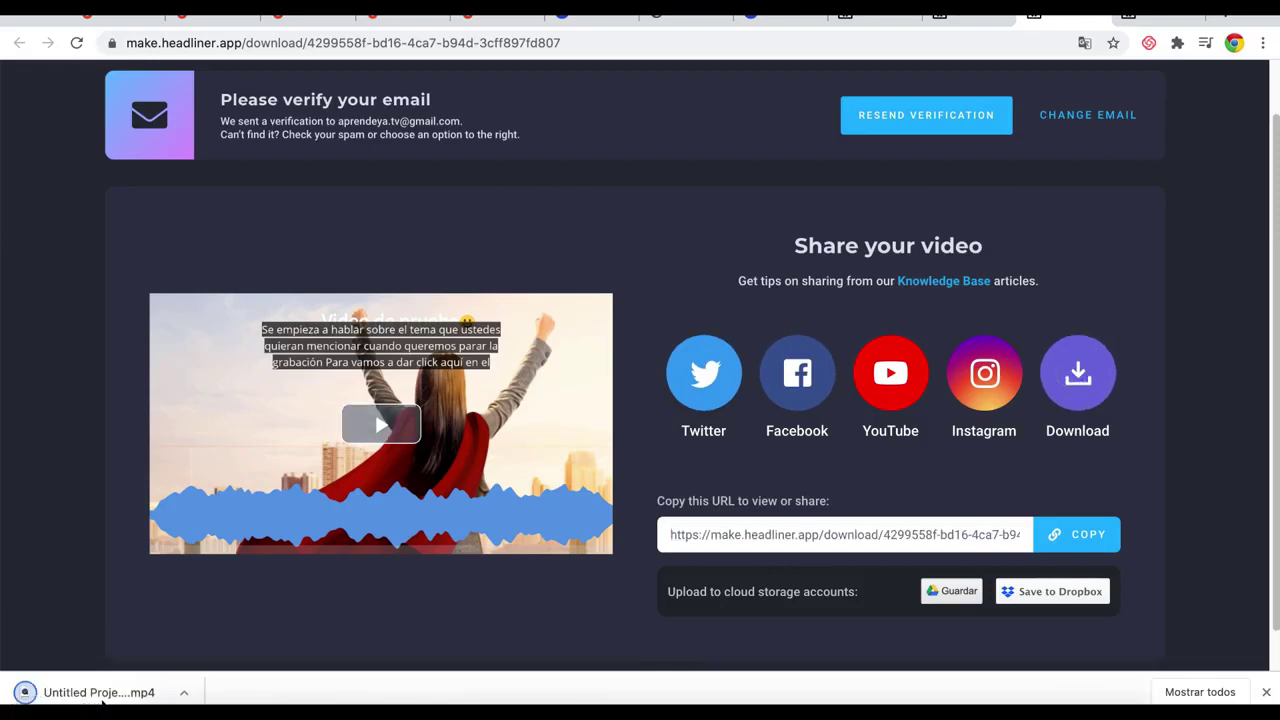
click(93, 694)
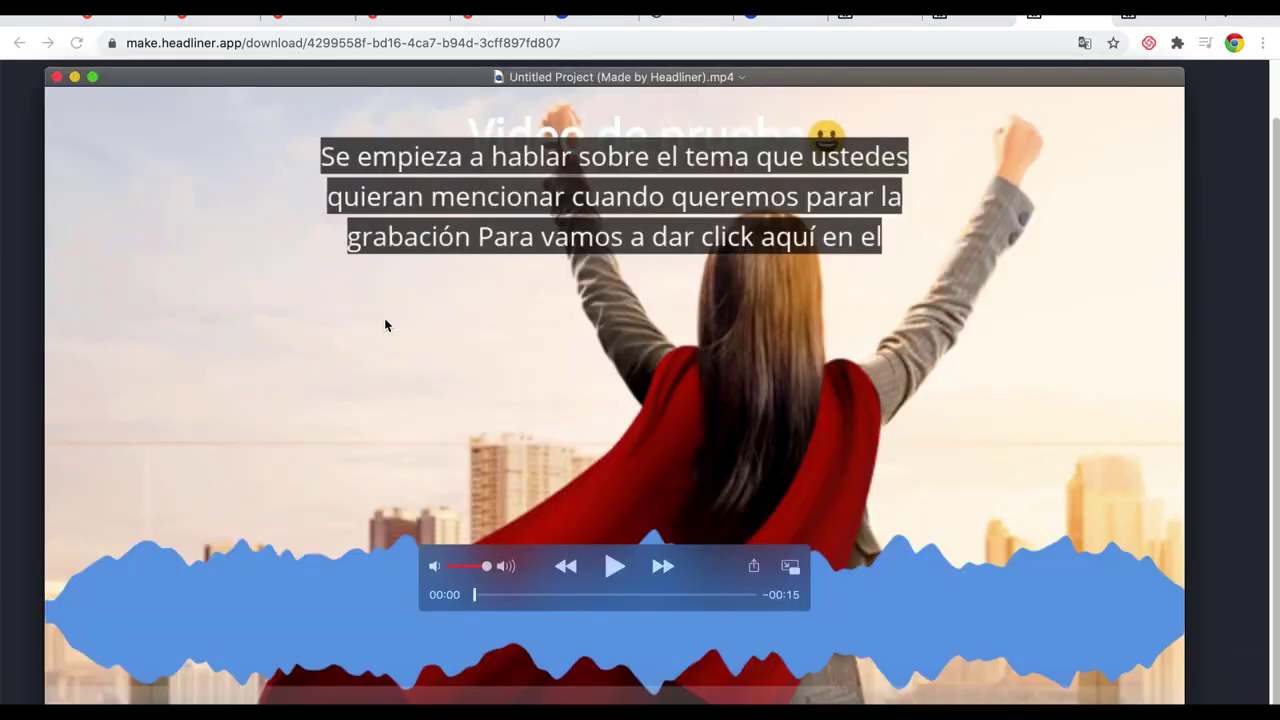
- Play the downloaded video to check its captions, waveform and sound, and pause it partway through
click(612, 566)
click(508, 571)
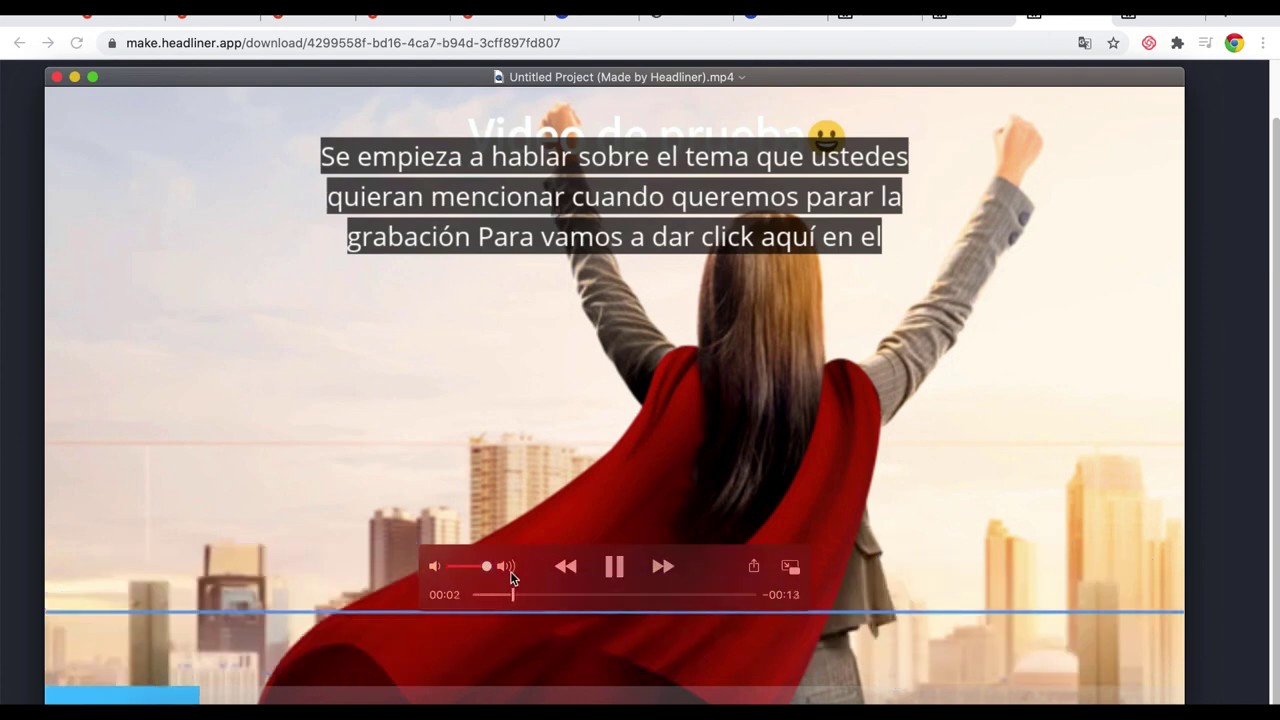
click(500, 570)
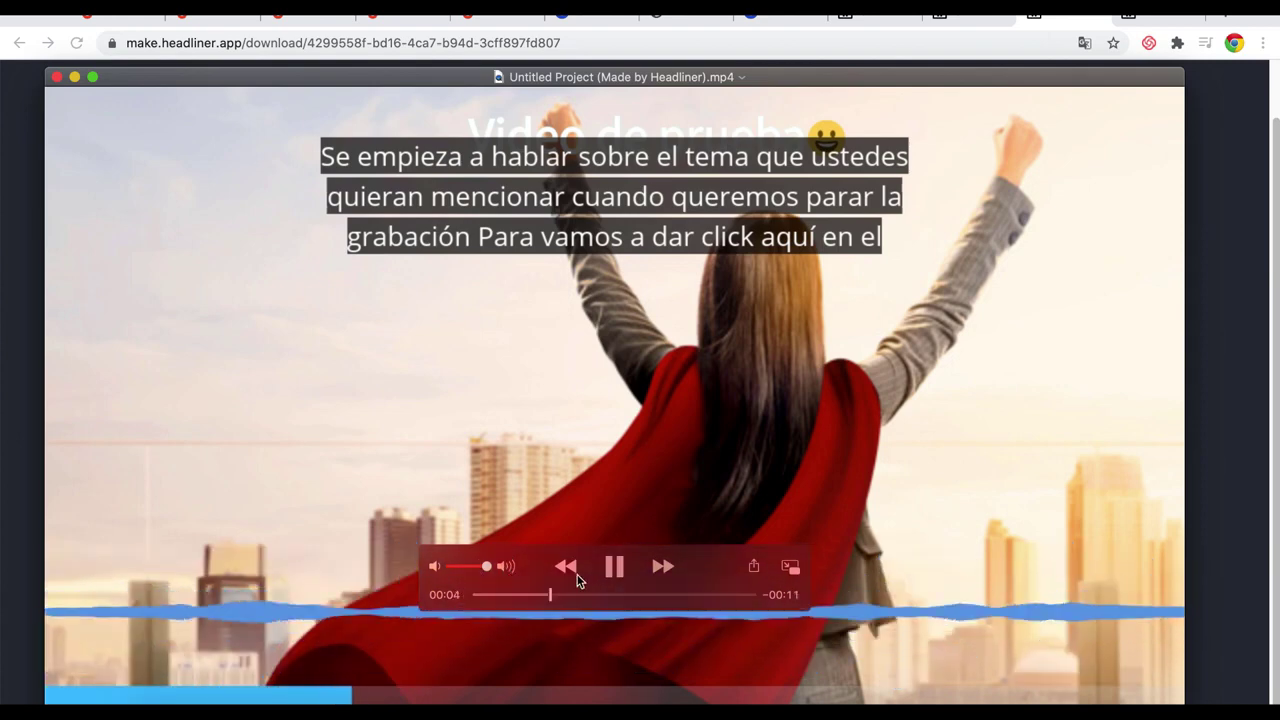
click(614, 566)
click(614, 566)
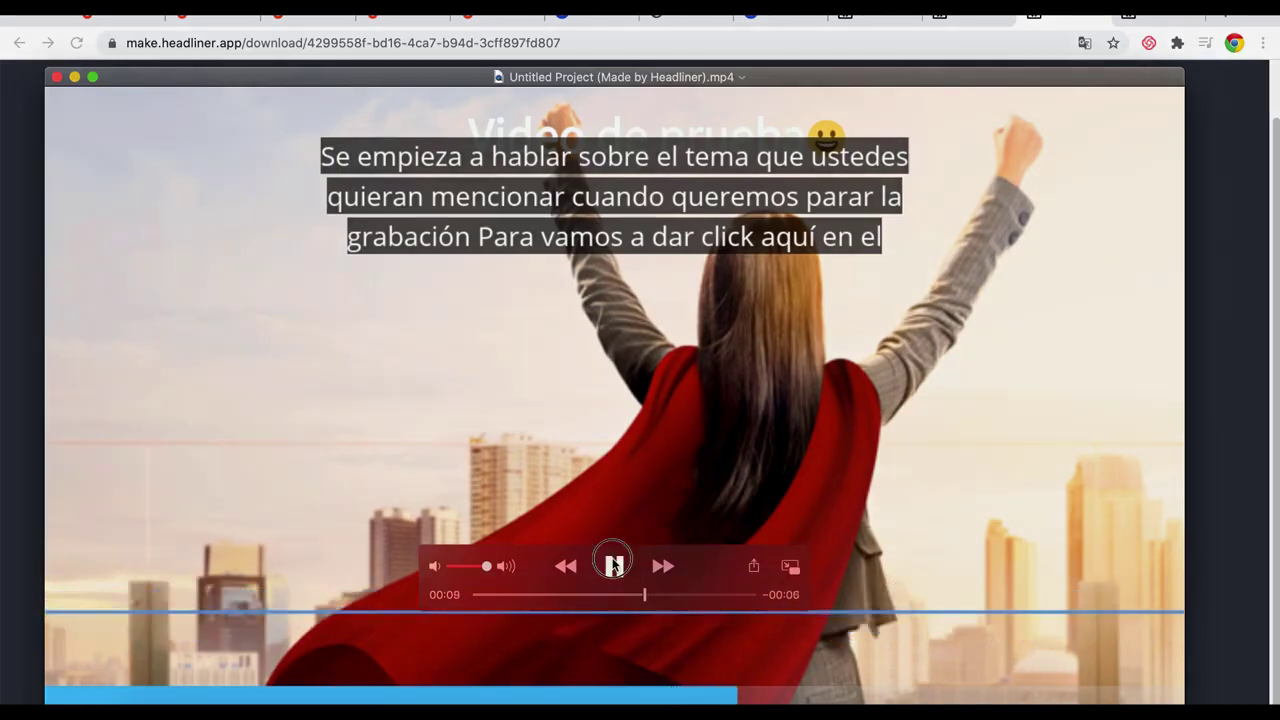
click(614, 566)
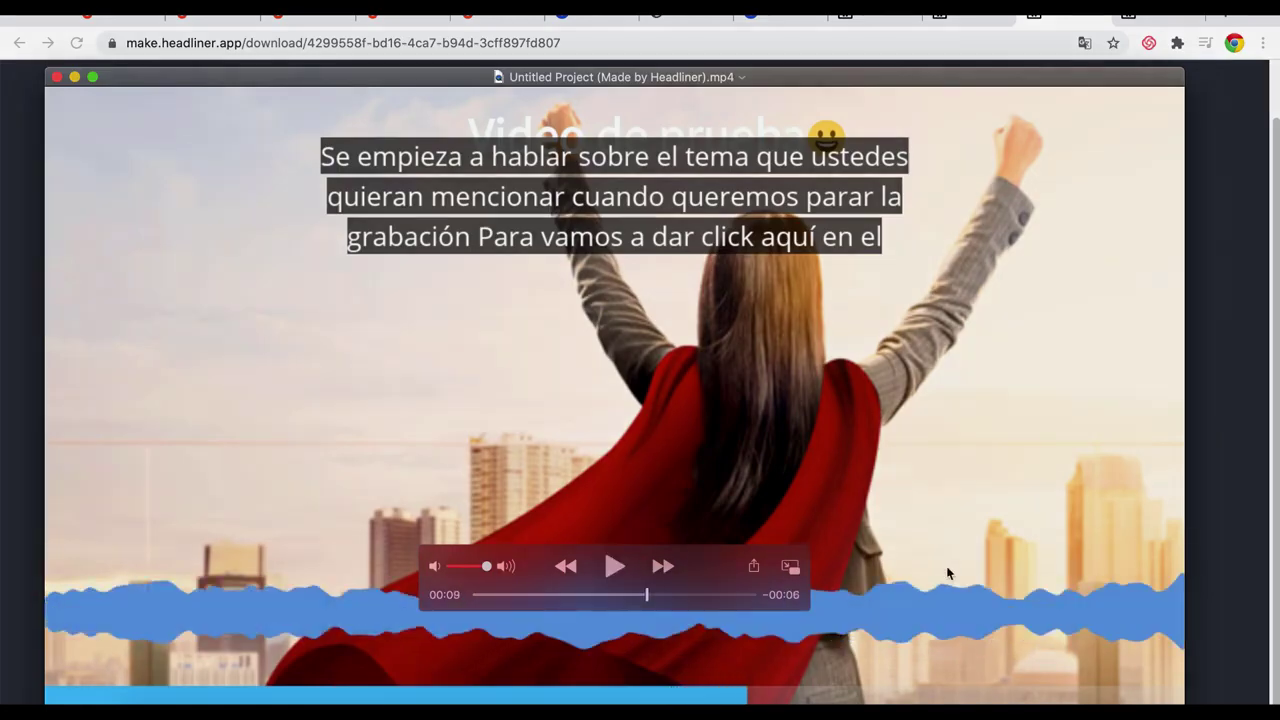